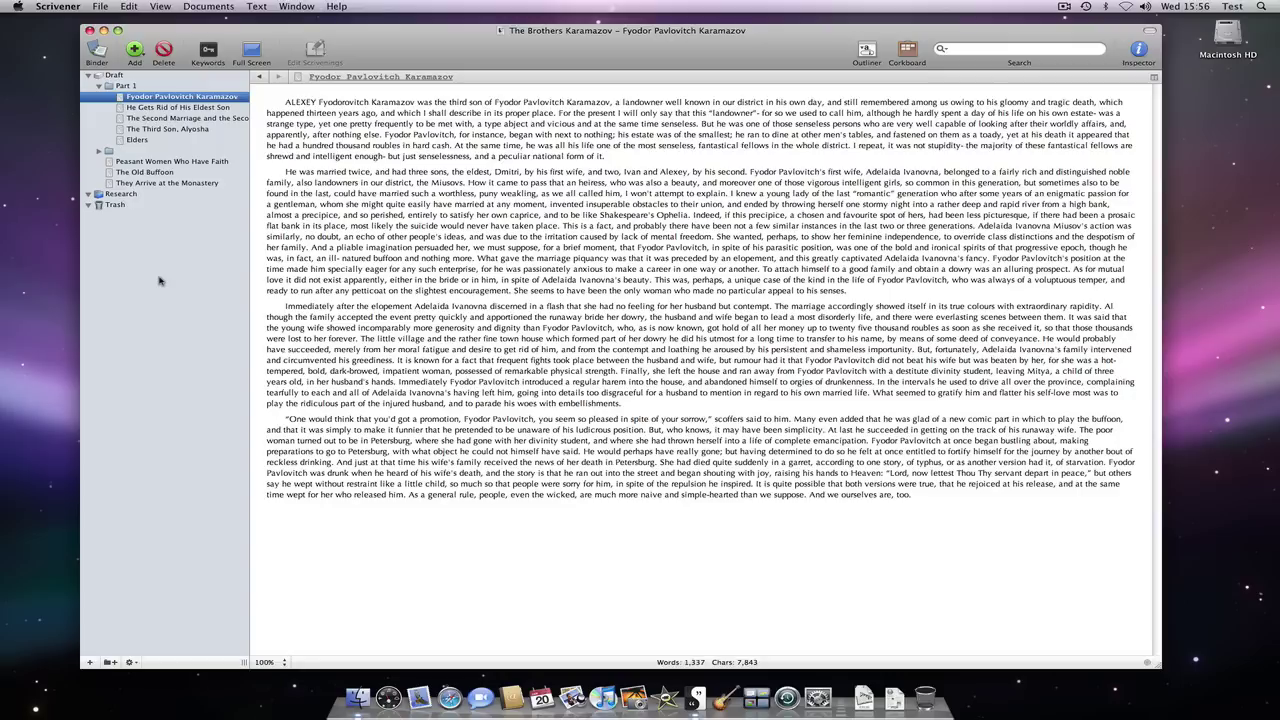
# Browse the Peasant Women, Monastery and Third Son chapters, then move The Third Son, Alyosha into Part 1.
pyautogui.click(173, 162)
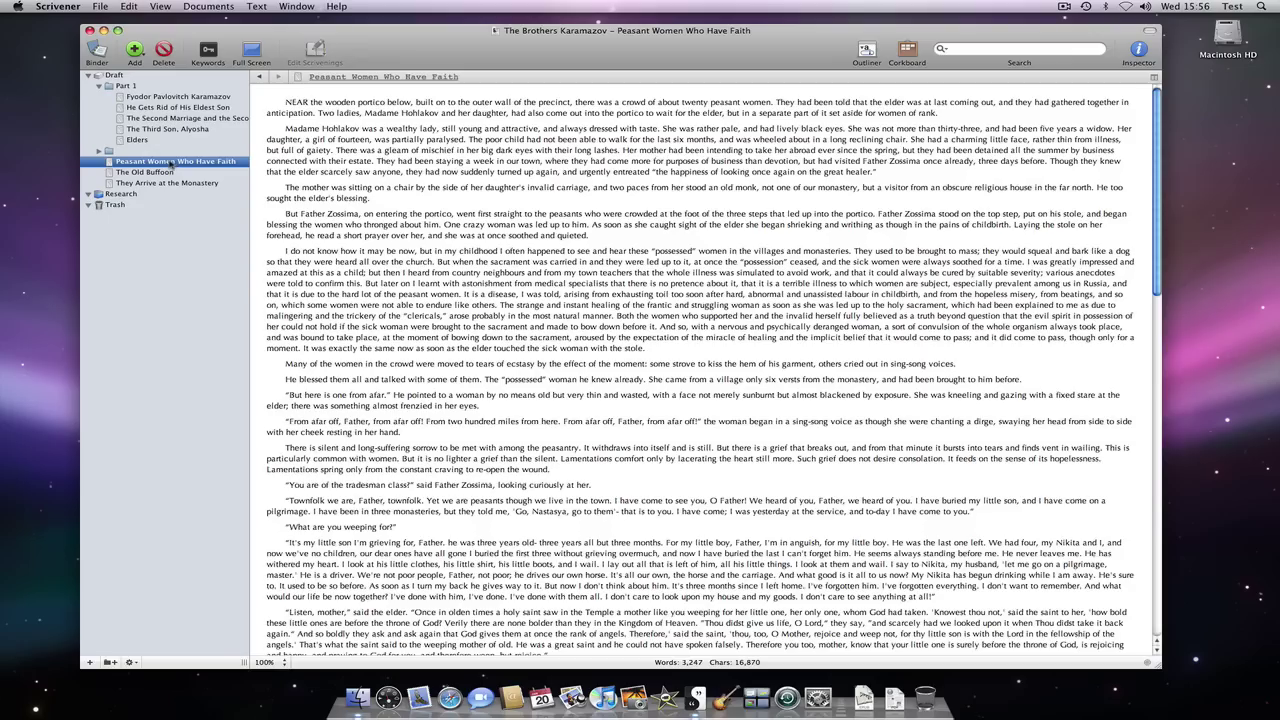
pyautogui.click(168, 184)
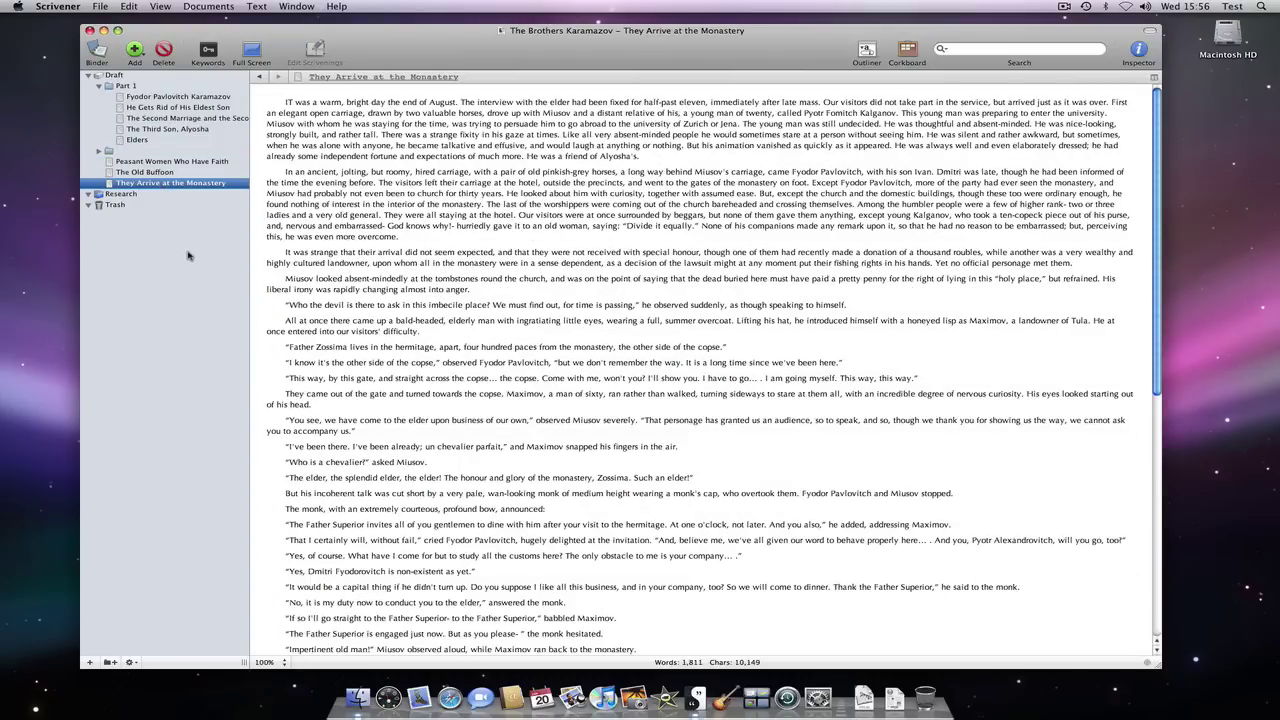
pyautogui.click(167, 130)
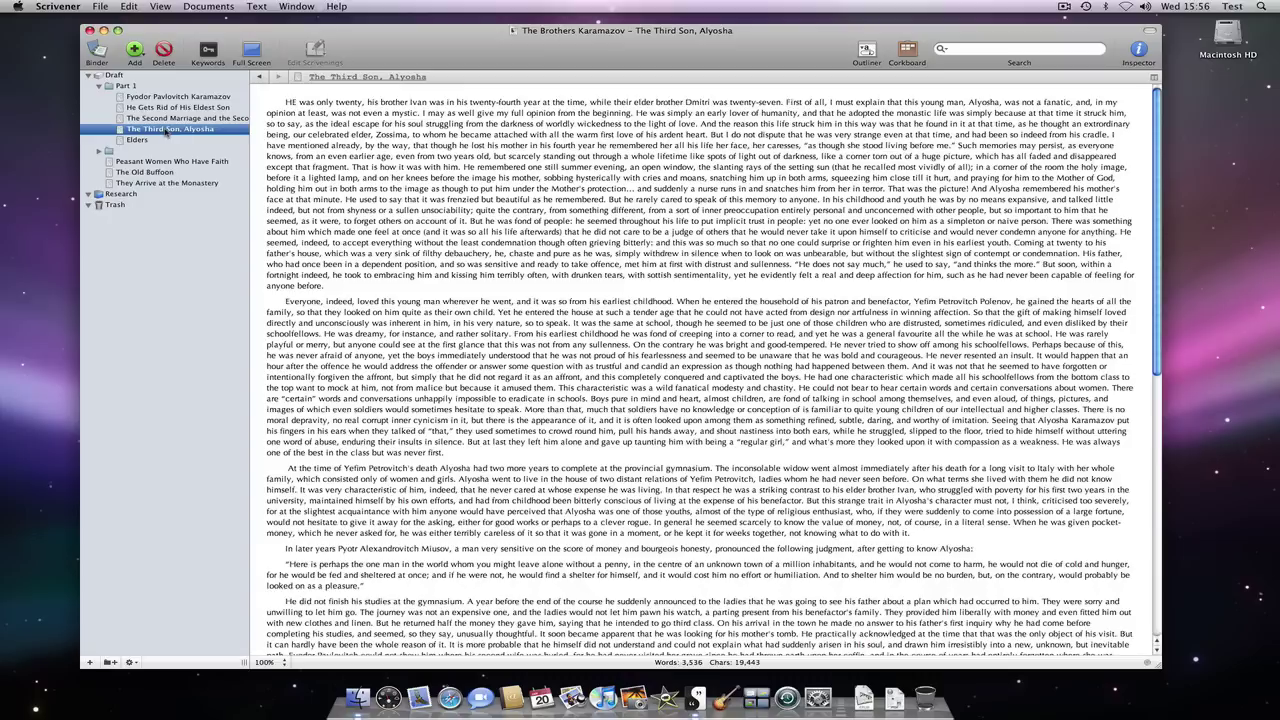
pyautogui.moveTo(167, 133); pyautogui.dragTo(110, 89)
# Show Part 1's five chapter cards with synopses and status stamps, briefly opening The Old Buffoon.
pyautogui.click(109, 88)
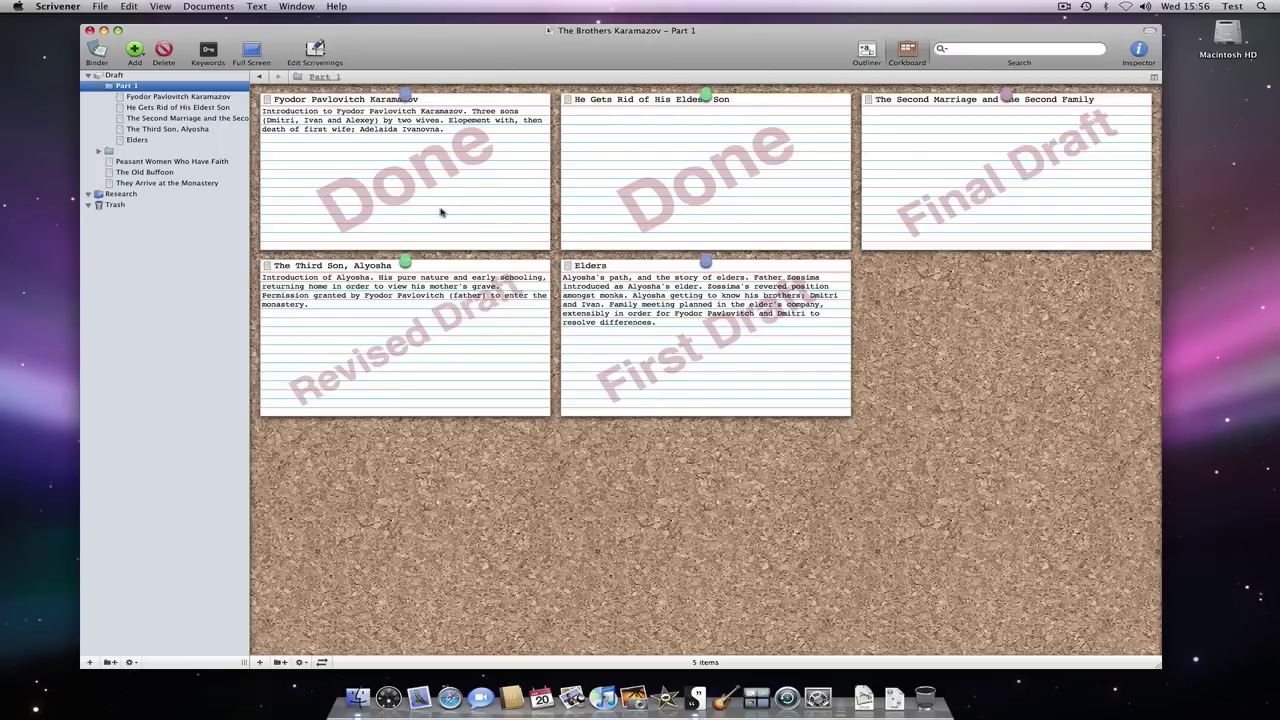
pyautogui.moveTo(619, 196)
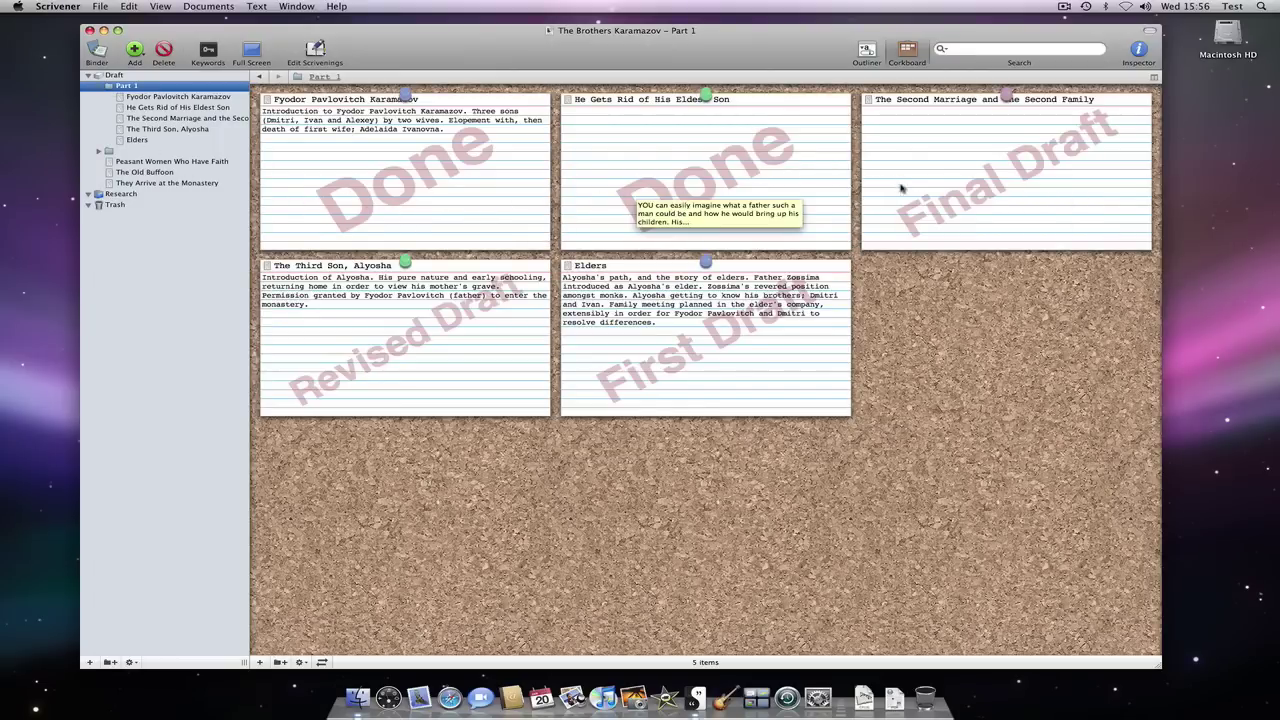
pyautogui.moveTo(804, 291)
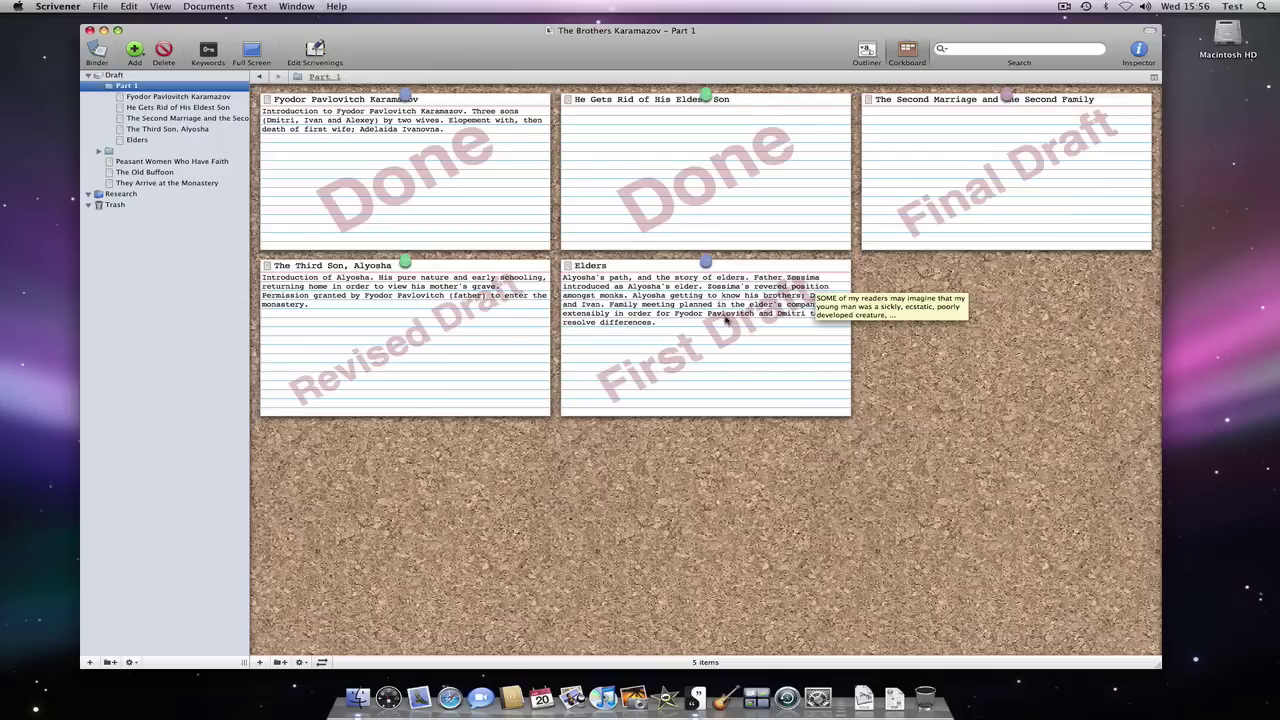
pyautogui.moveTo(452, 304)
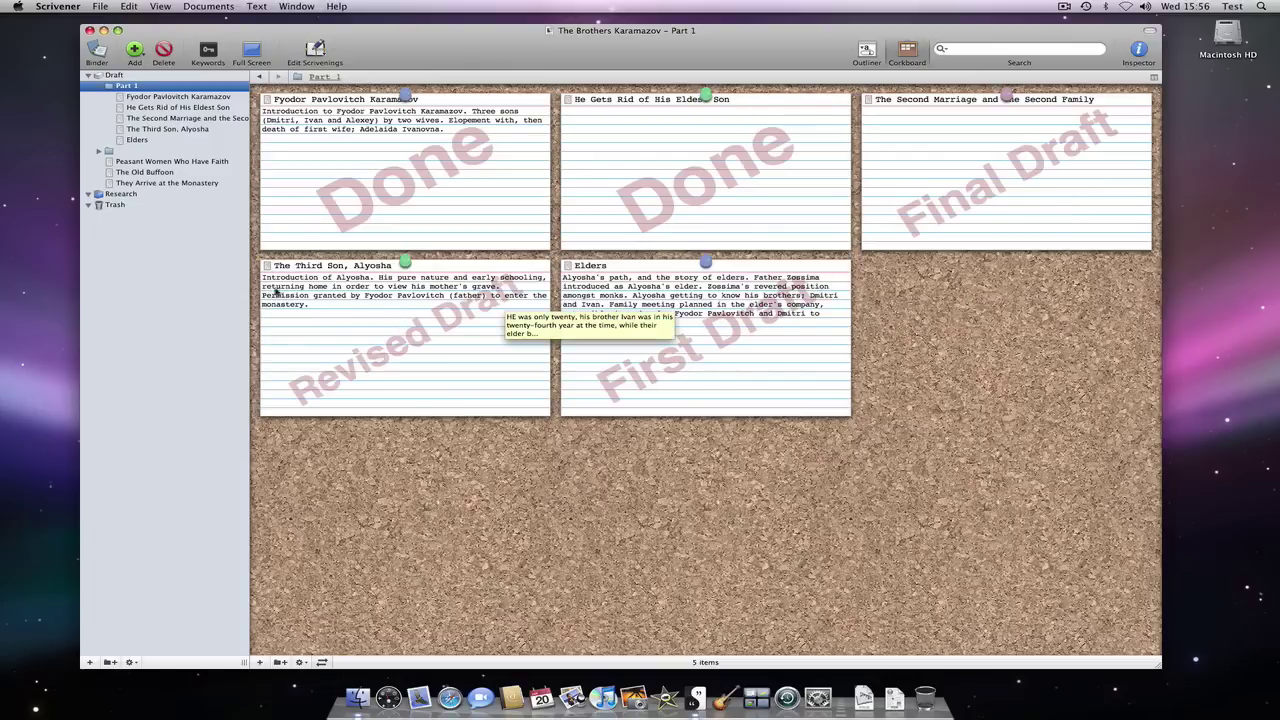
pyautogui.click(150, 172)
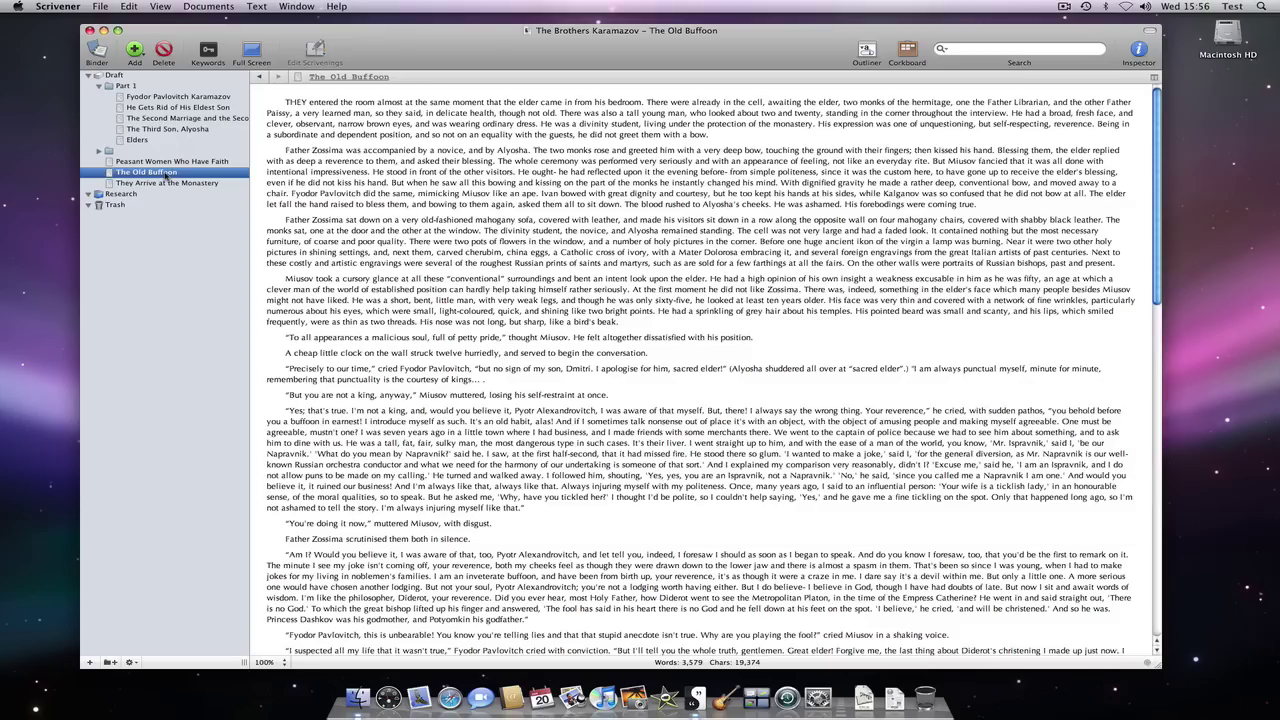
pyautogui.click(120, 87)
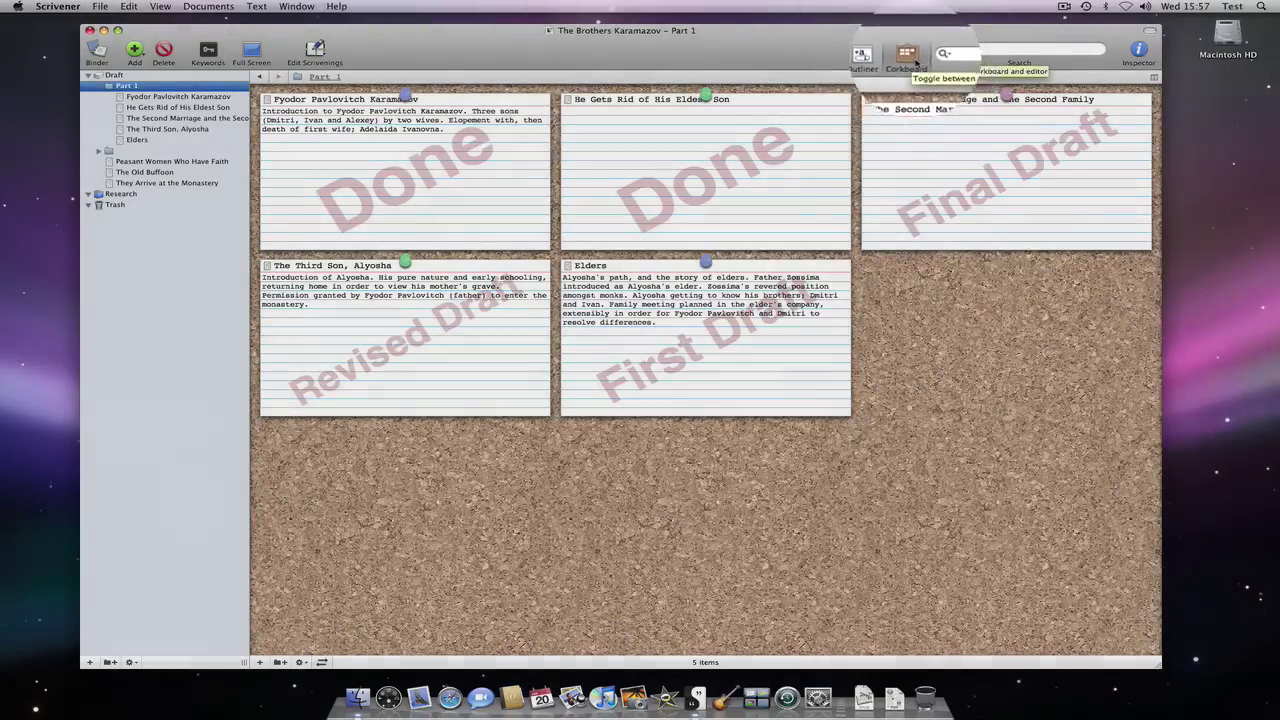
# Switch Part 1 from corkboard to its own text page and type 'Text in a folder'.
pyautogui.click(915, 56)
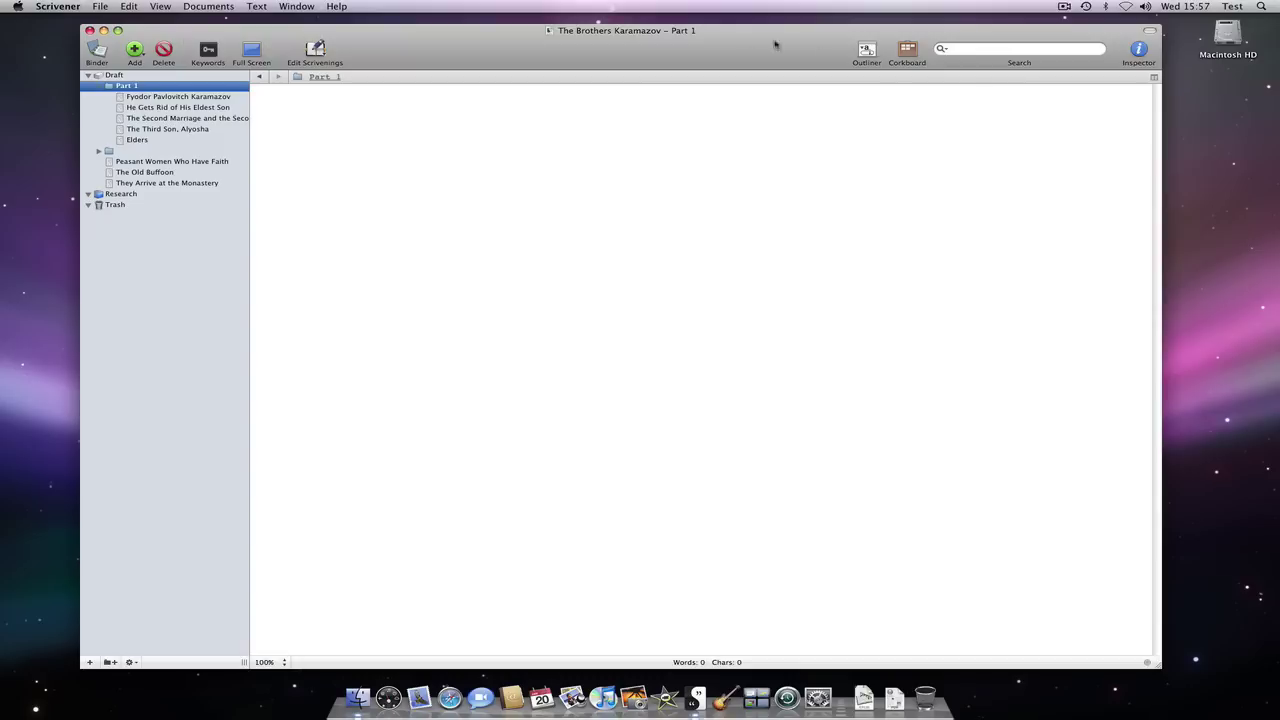
pyautogui.click(296, 104)
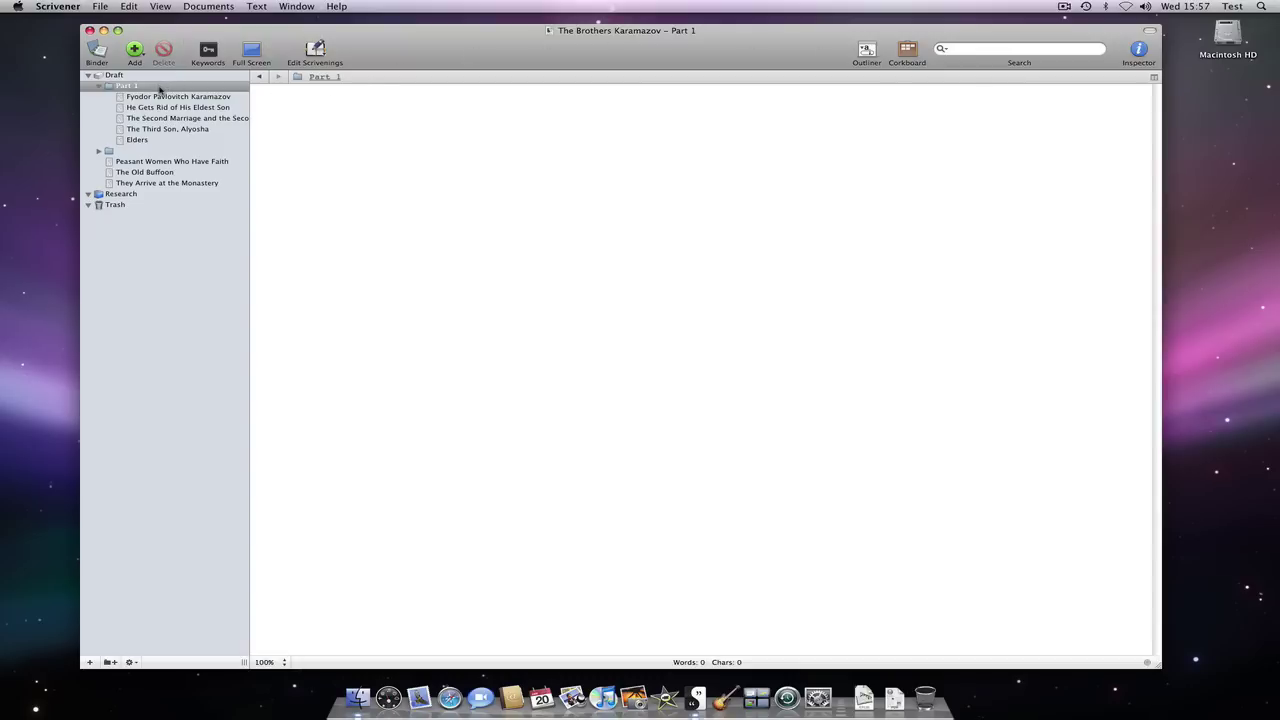
pyautogui.write('Text')
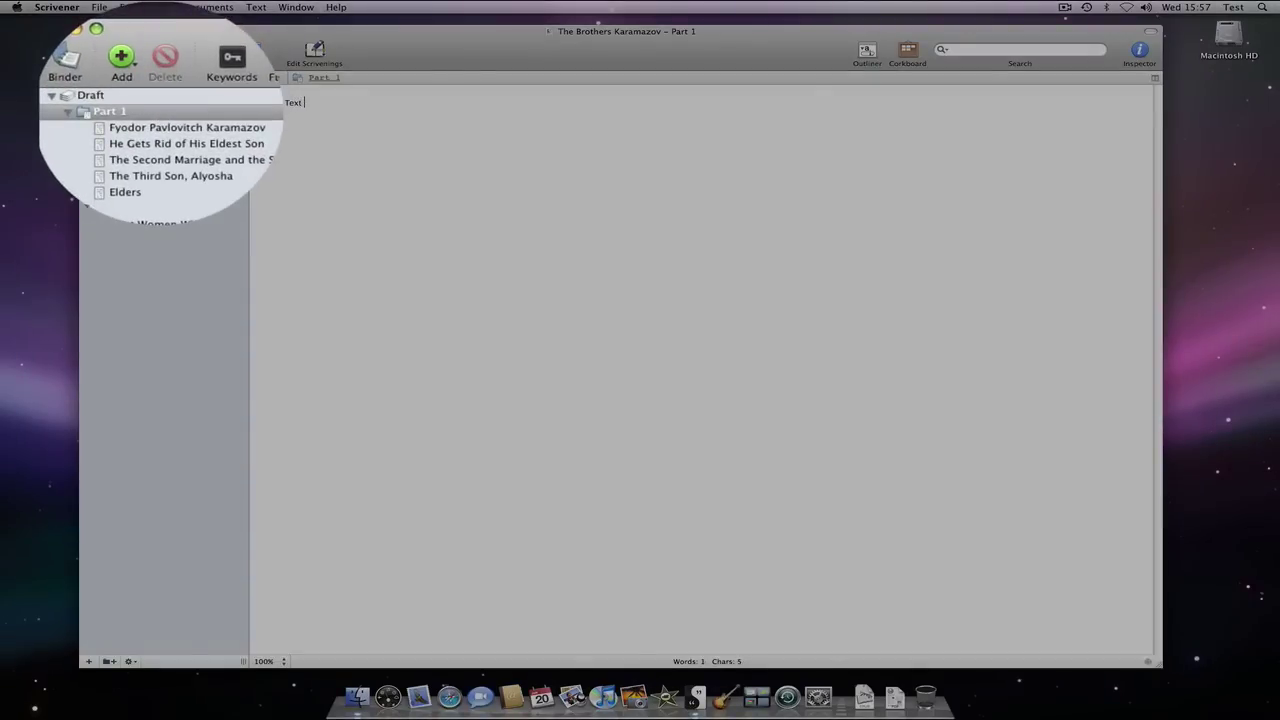
pyautogui.write(' in a folder')
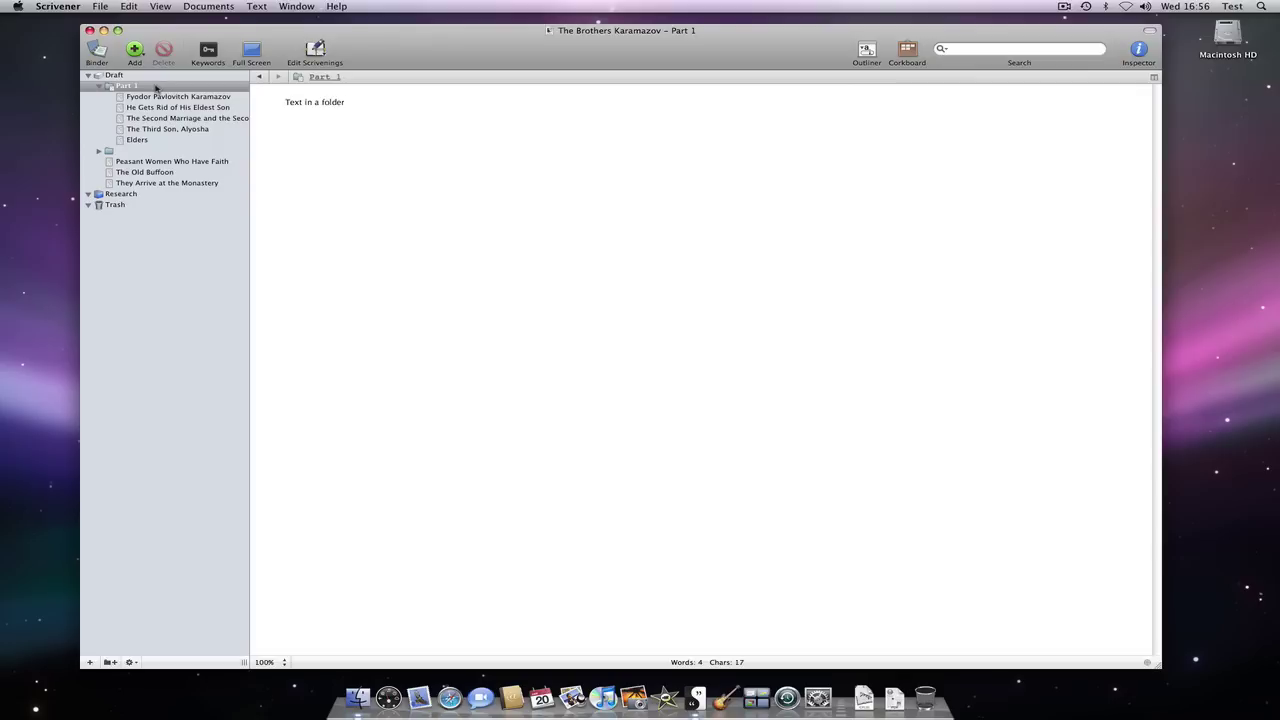
# View Part 1's text and all its chapters together in Edit Scrivenings (12,411 words).
pyautogui.click(155, 87)
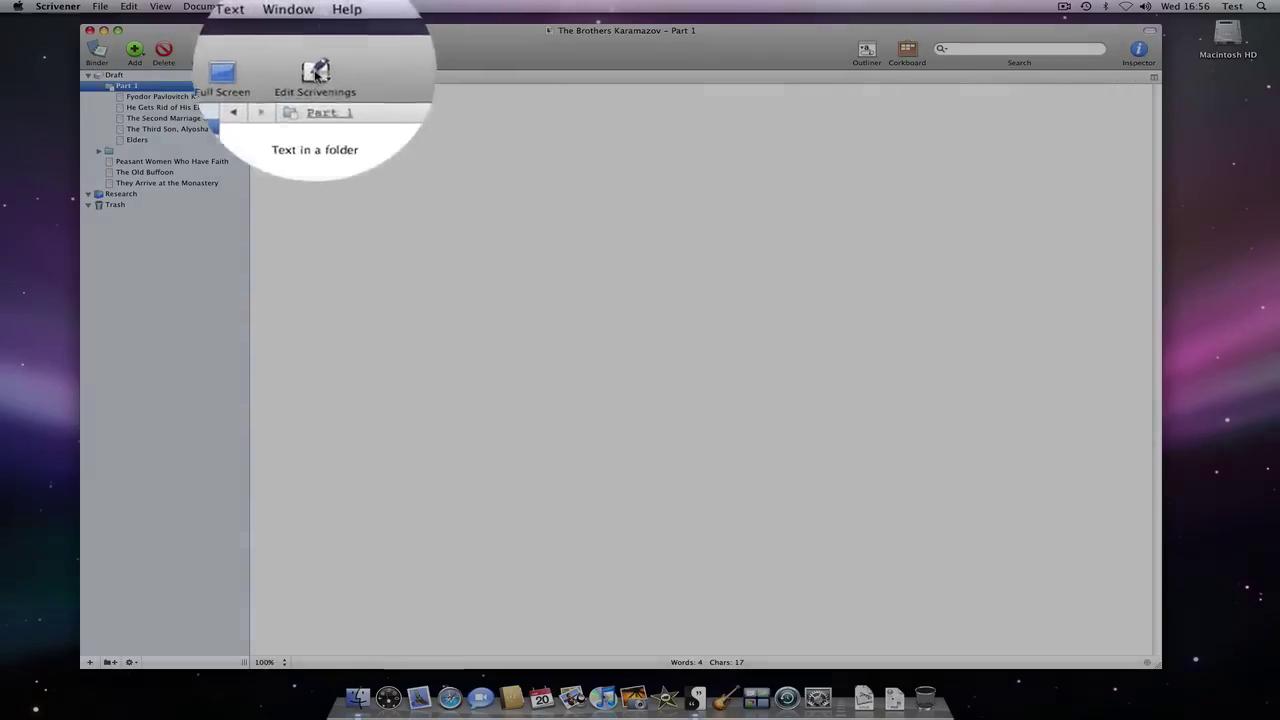
pyautogui.click(314, 52)
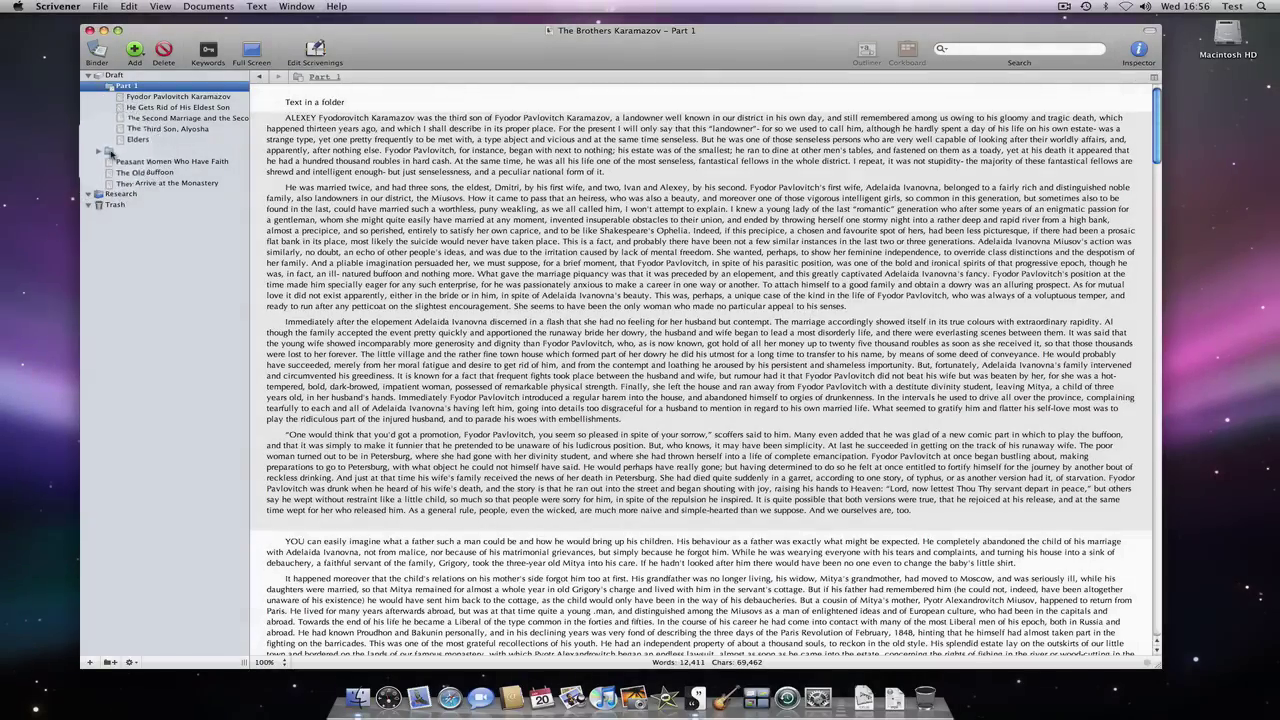
# Label the untitled folder Concept and tint document icons with their label colours.
pyautogui.click(111, 152)
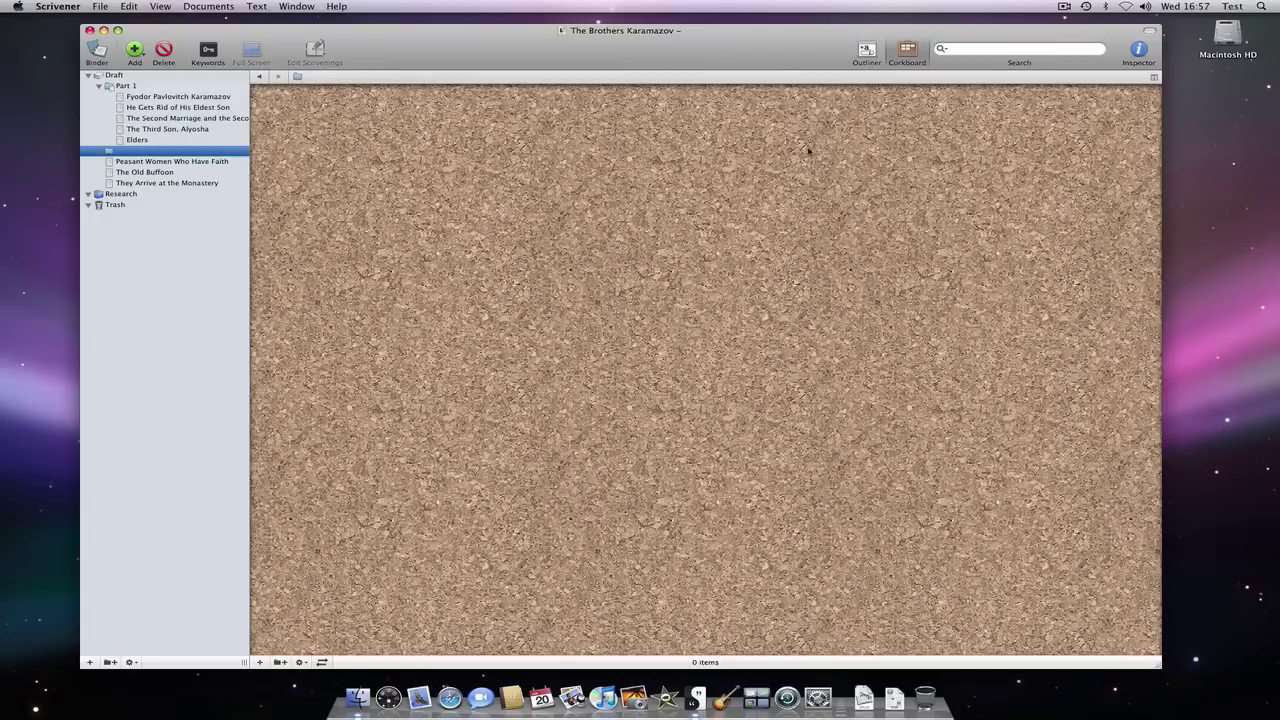
pyautogui.click(1140, 50)
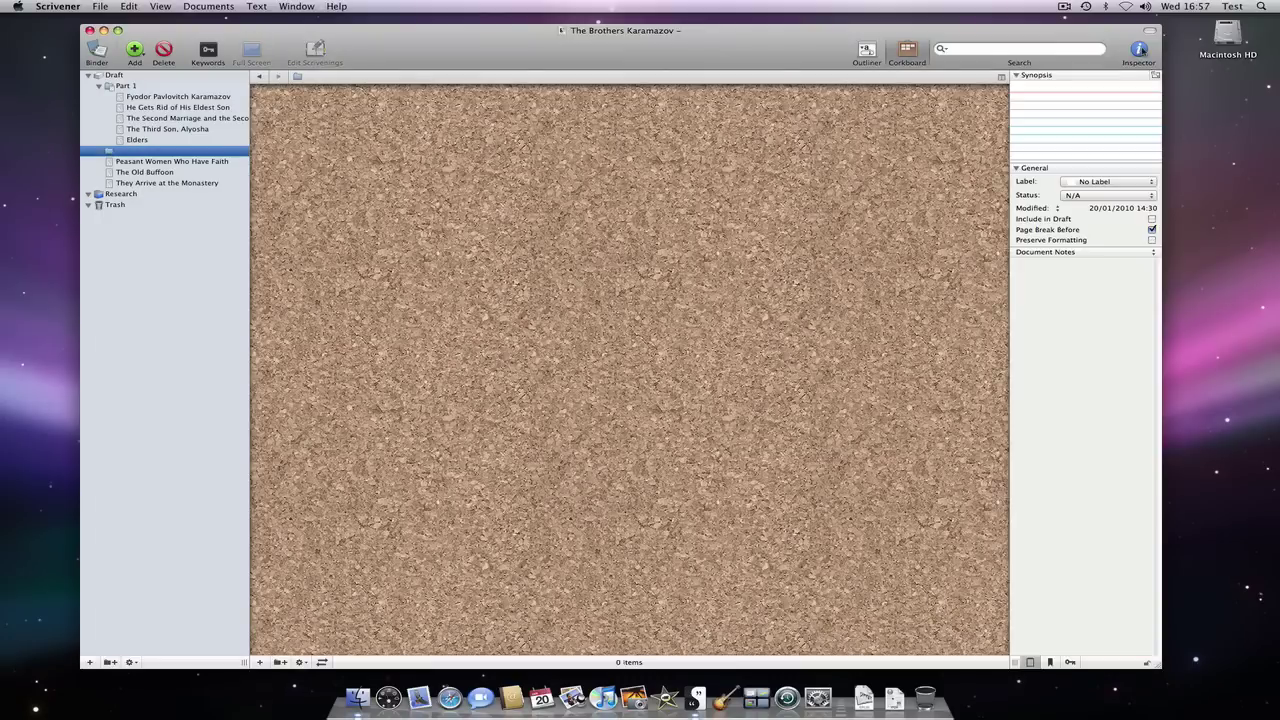
pyautogui.click(1151, 183)
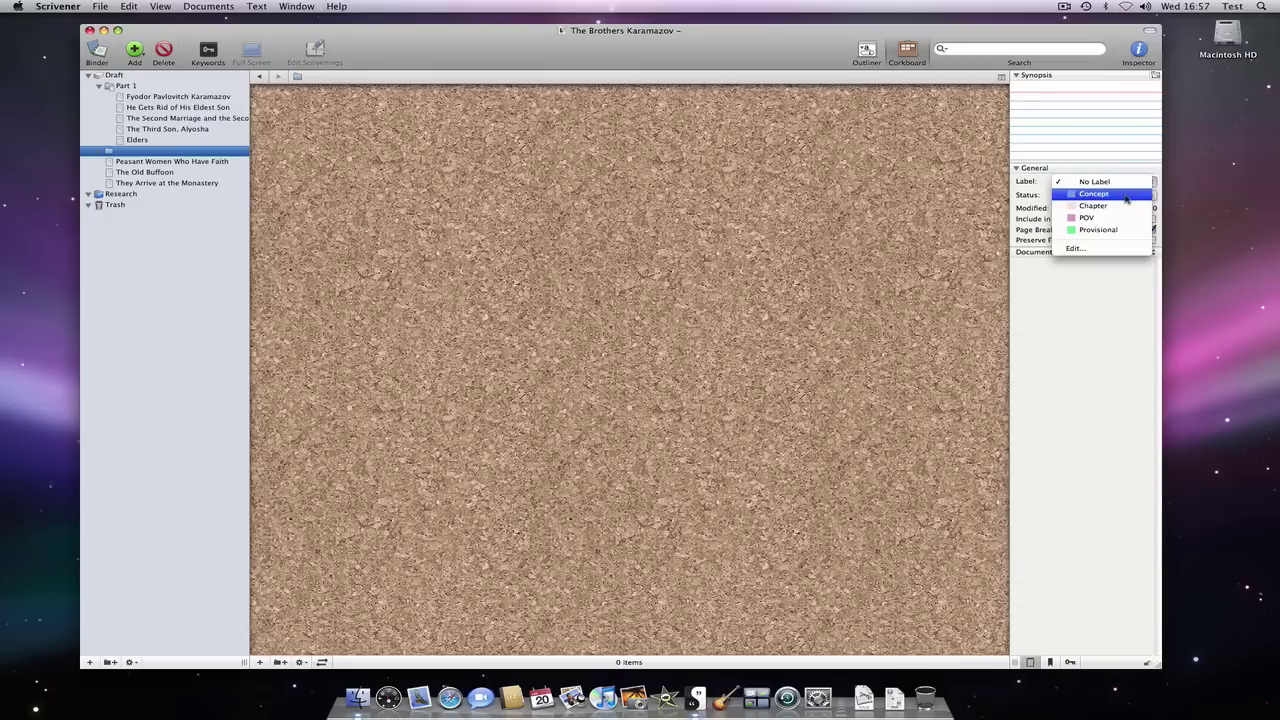
pyautogui.click(1126, 196)
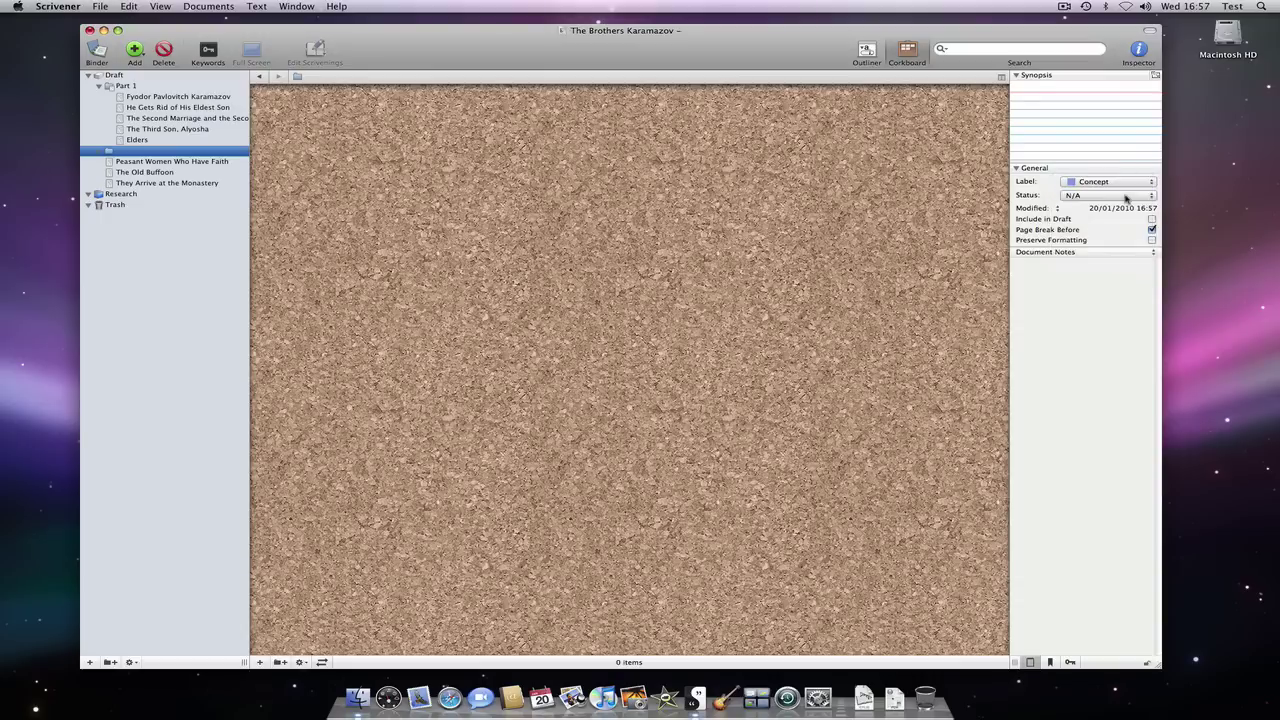
pyautogui.click(165, 7)
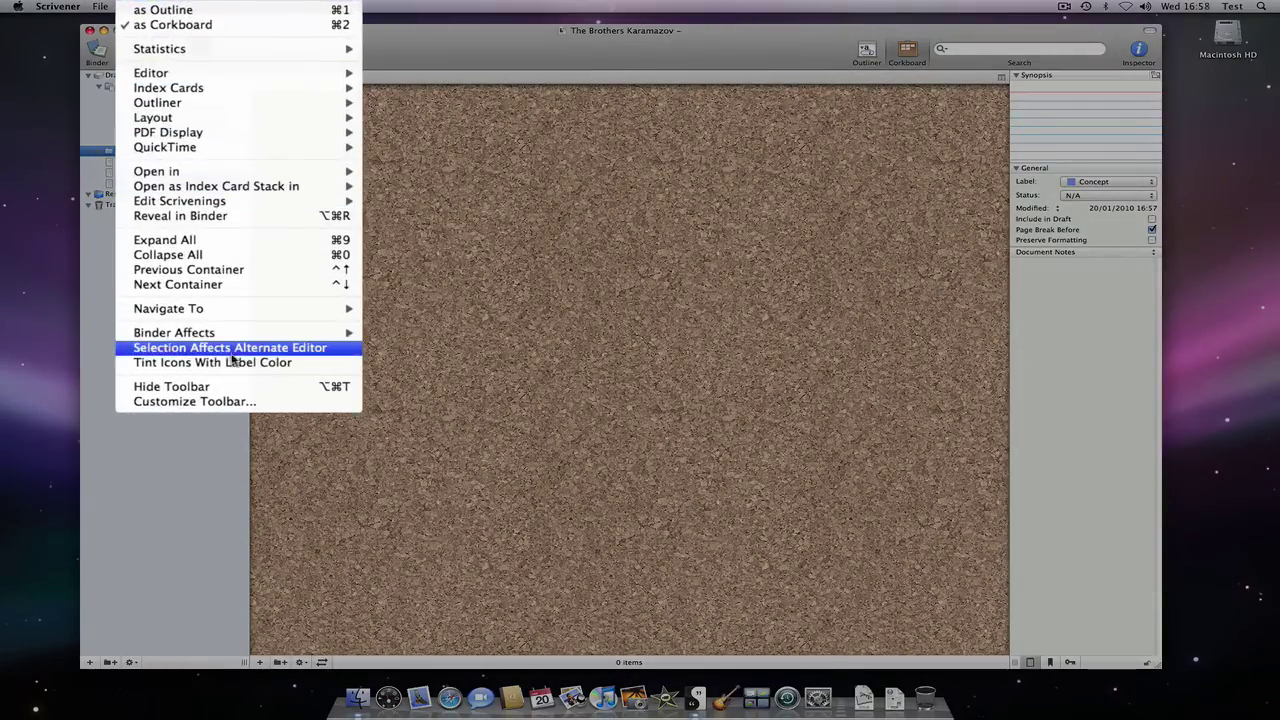
pyautogui.click(233, 362)
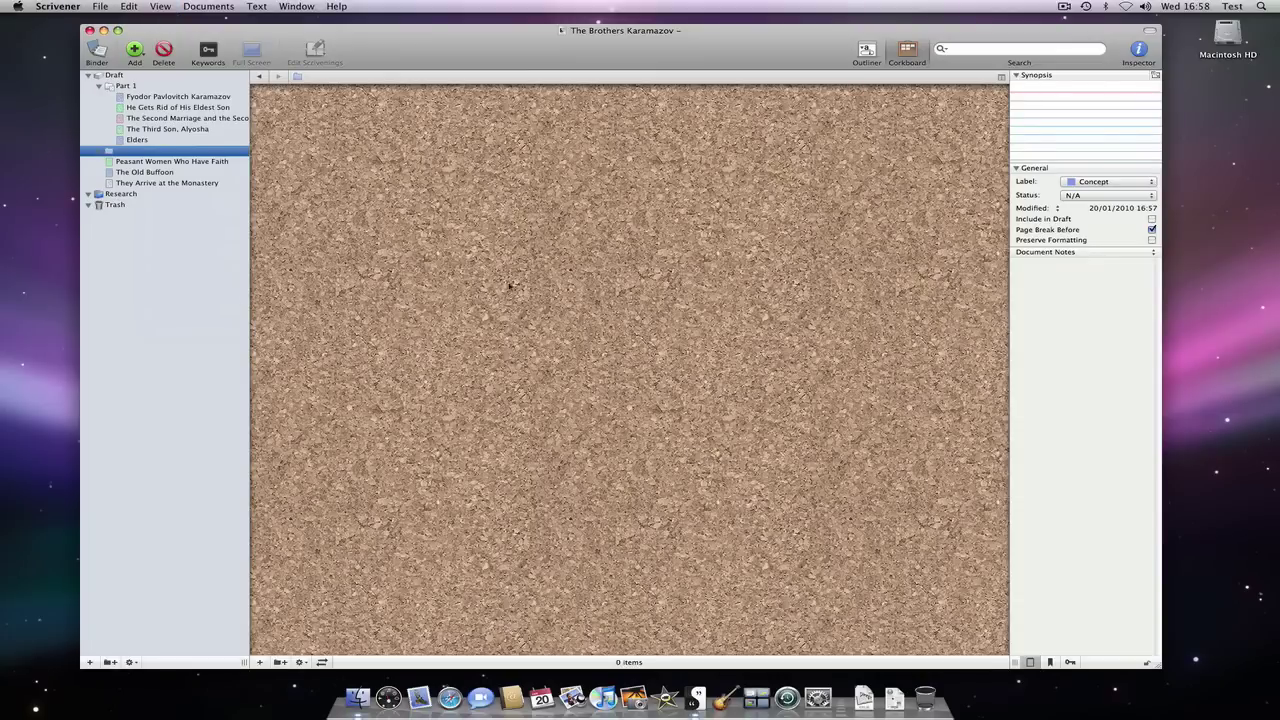
# Enter 'Part 2' as the folder's synopsis in the Inspector and reselect the folder.
pyautogui.click(1029, 95)
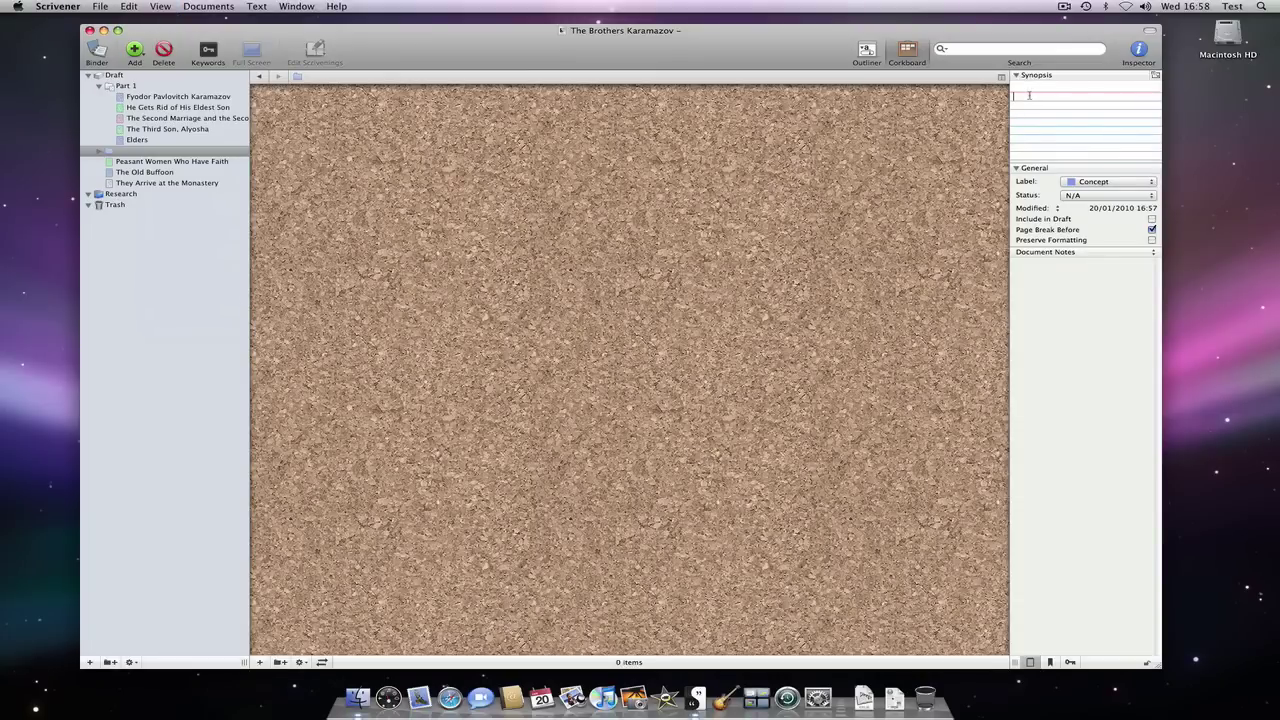
pyautogui.write('Part 2')
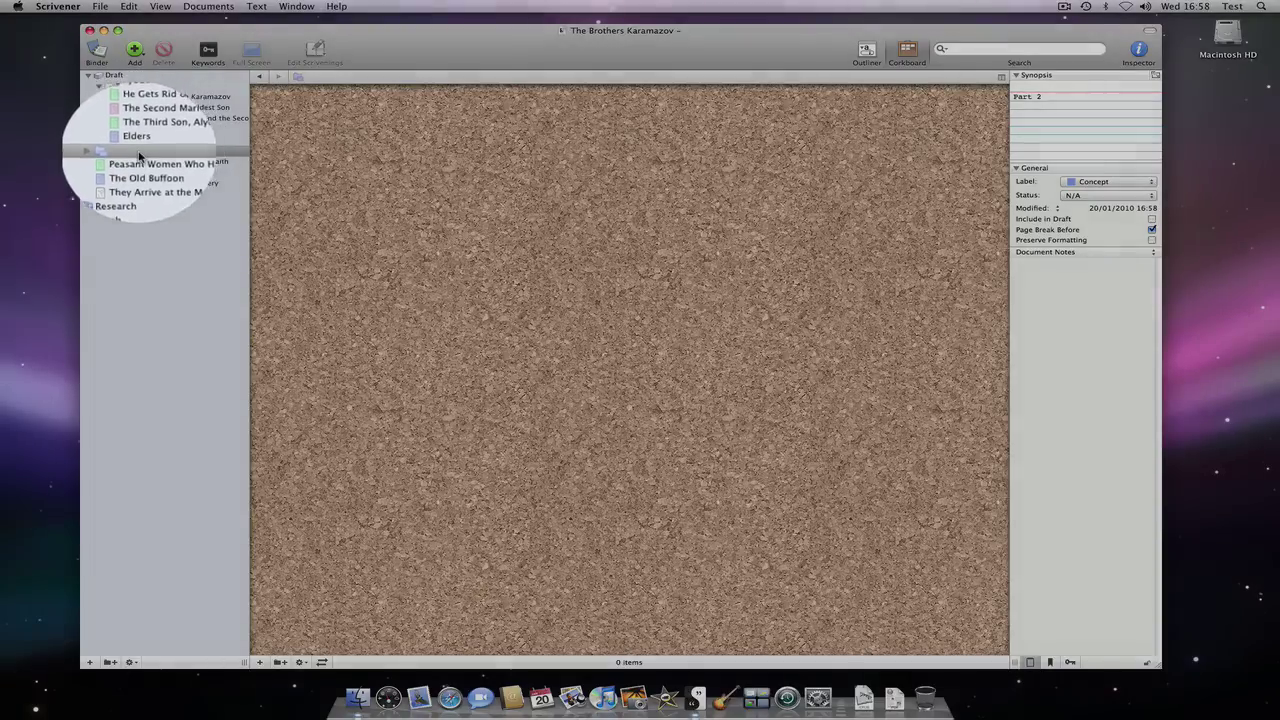
pyautogui.click(158, 153)
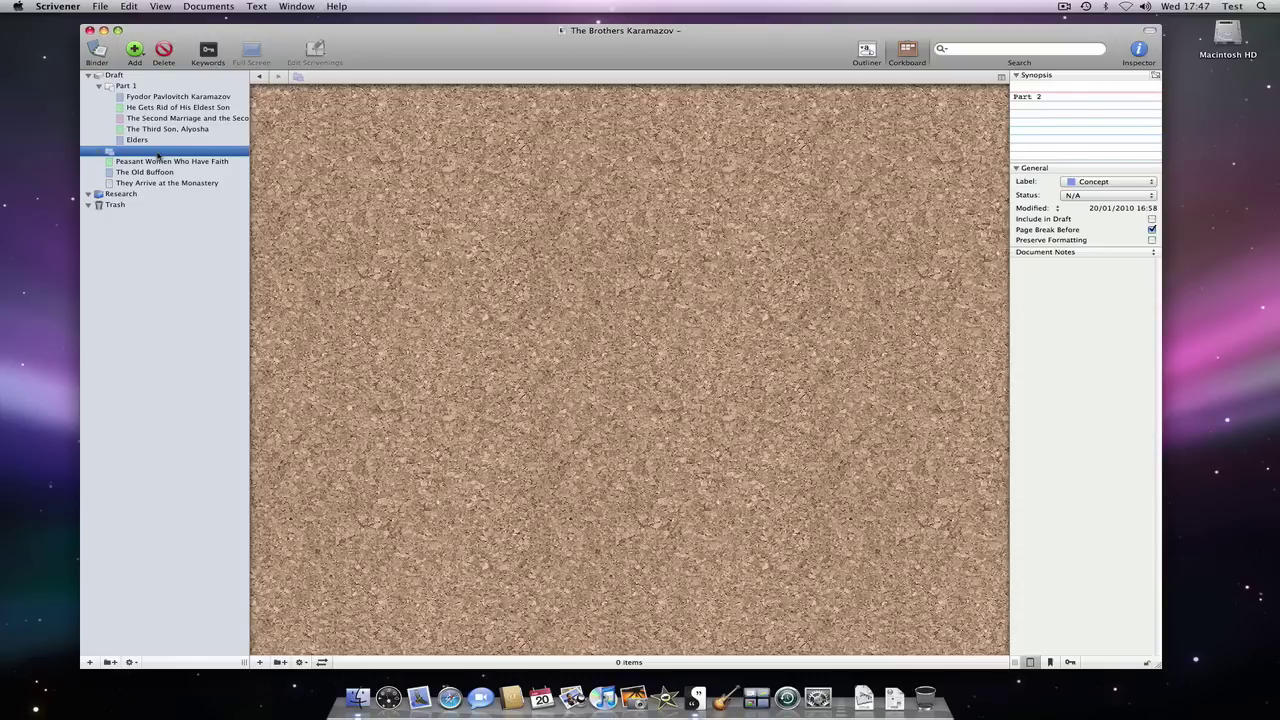
# Convert the Part 2 folder to a file with Documents > Convert > to File and recheck it.
pyautogui.click(226, 8)
pyautogui.moveTo(247, 206)
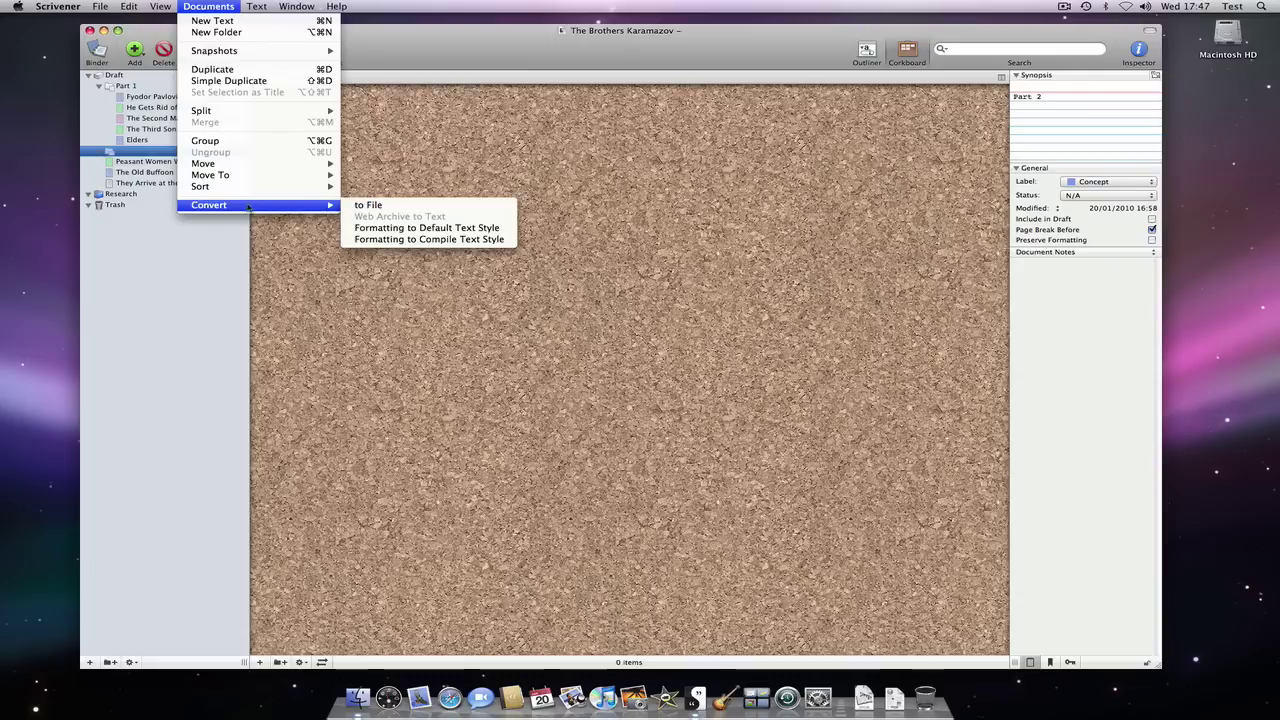
pyautogui.click(391, 207)
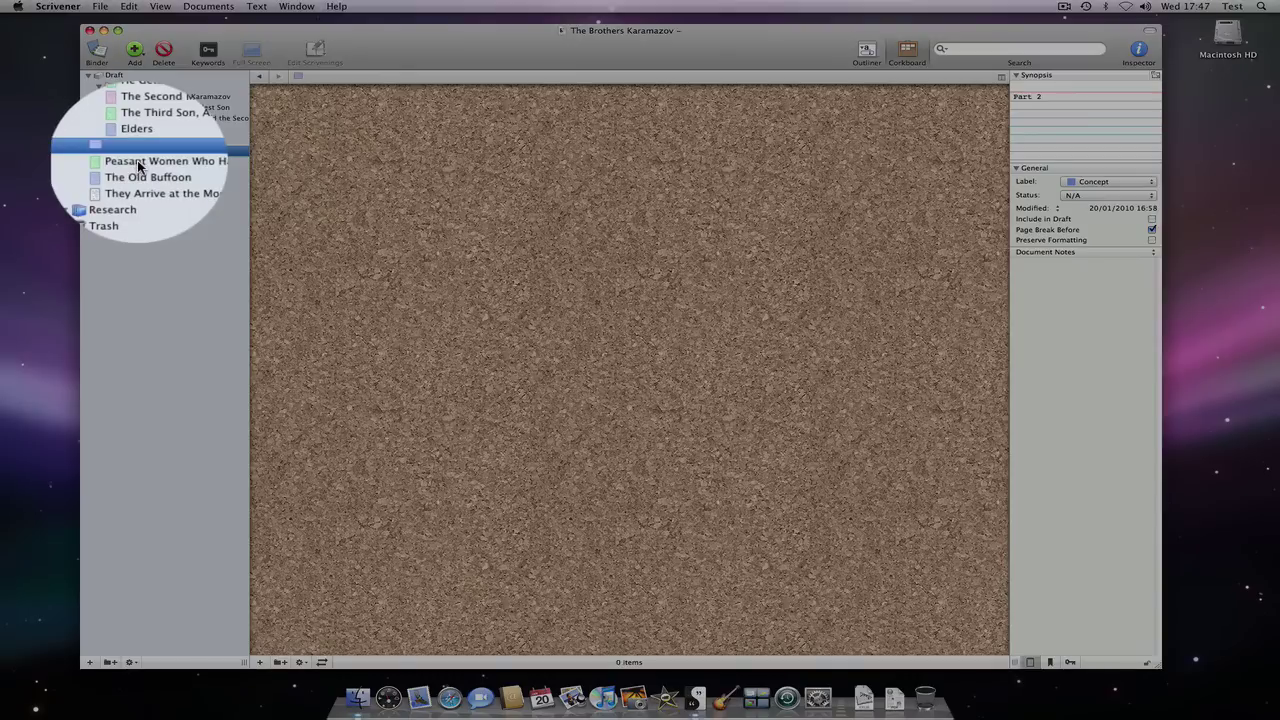
pyautogui.click(140, 161)
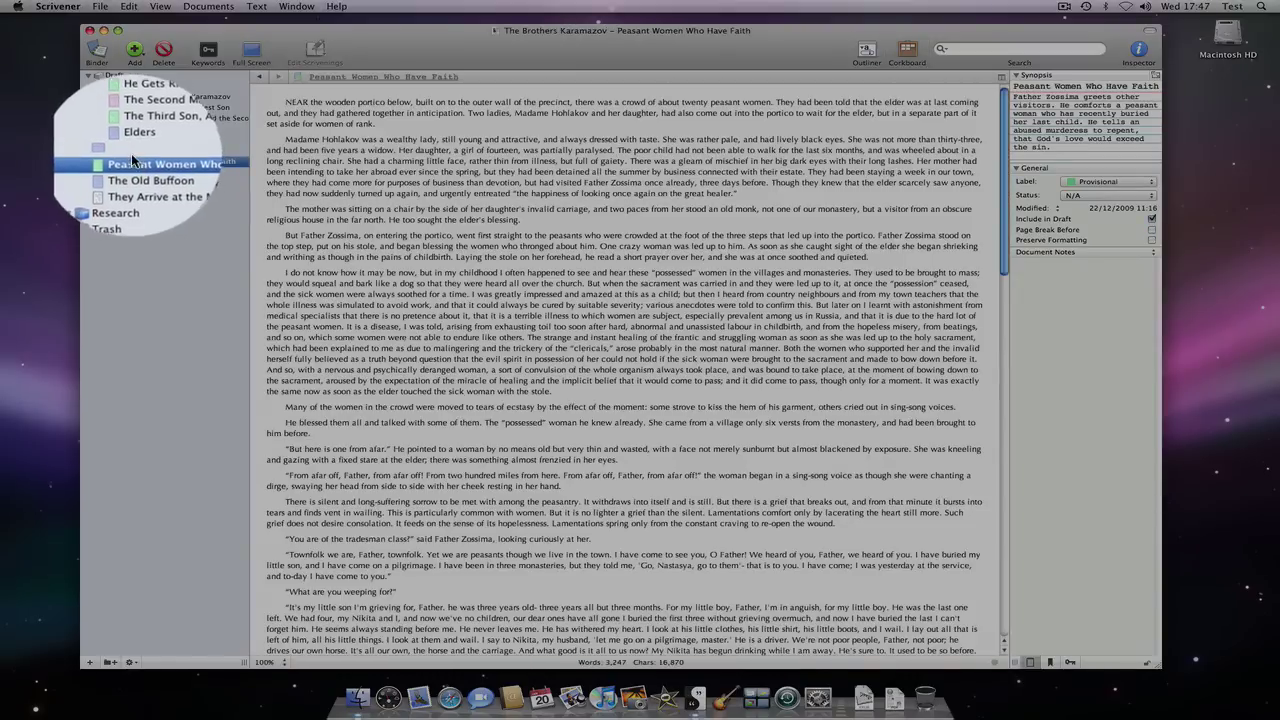
pyautogui.click(140, 149)
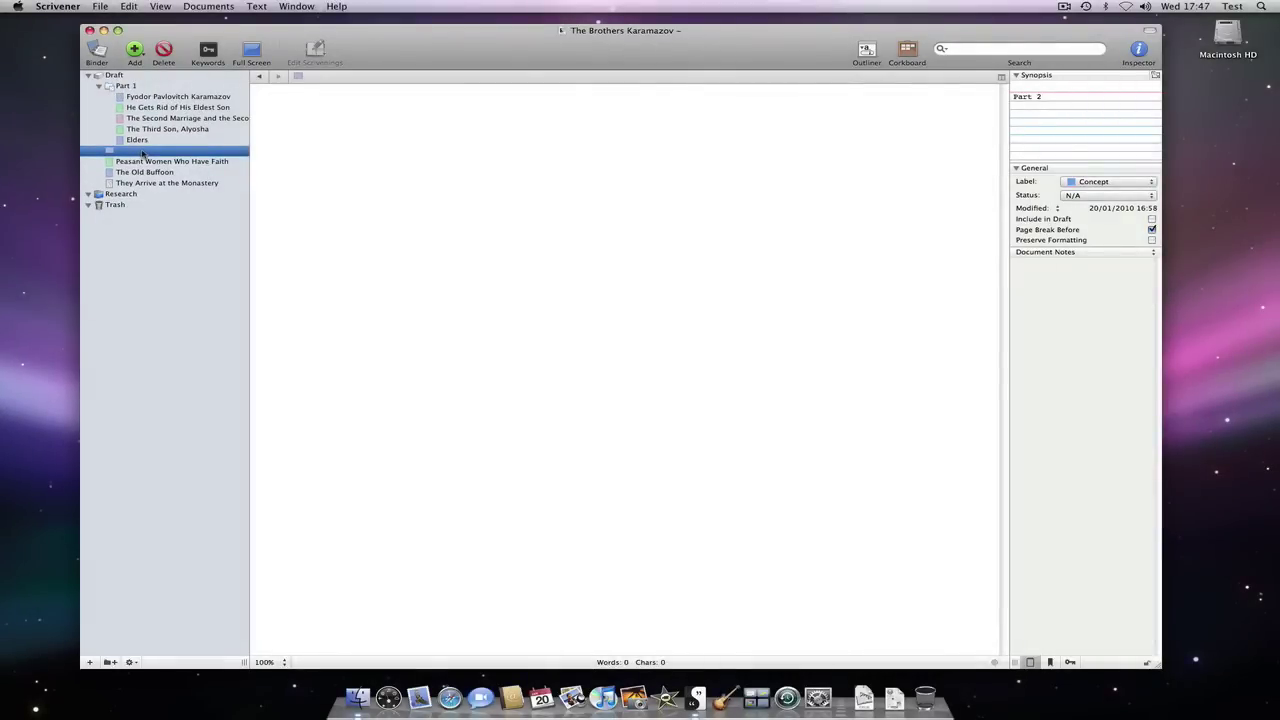
pyautogui.click(102, 10)
pyautogui.click(151, 246)
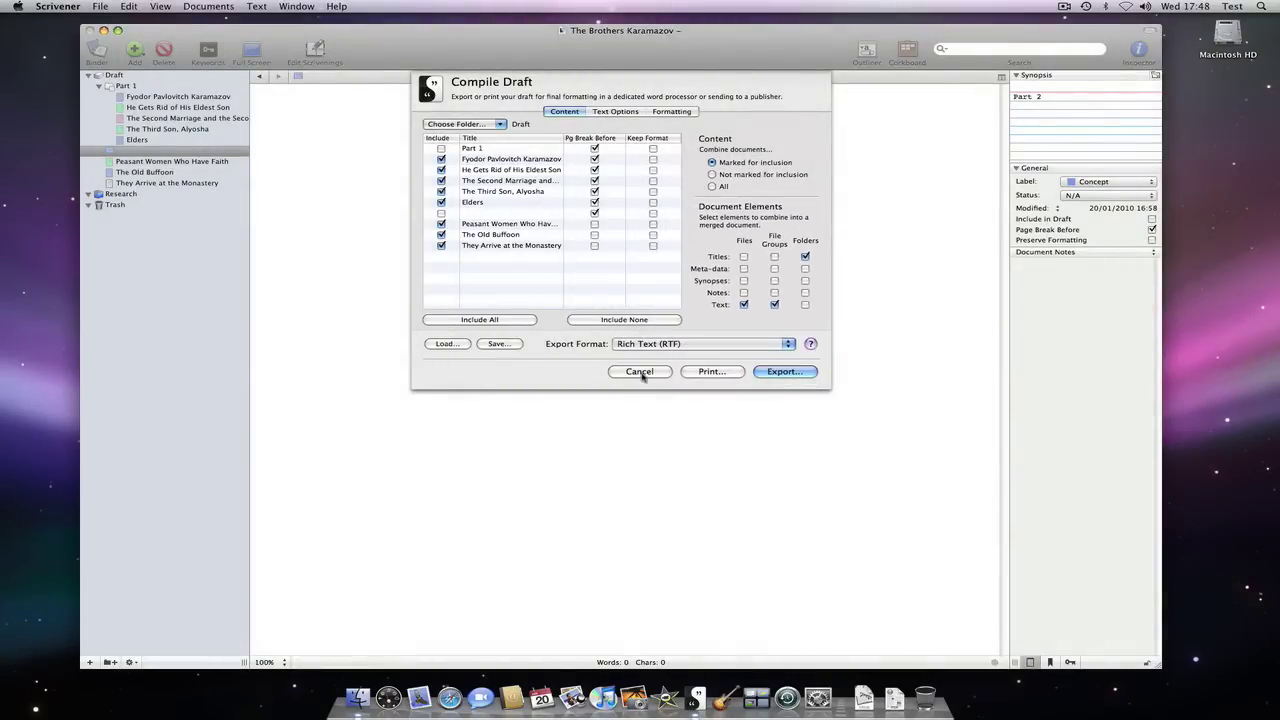
pyautogui.click(640, 371)
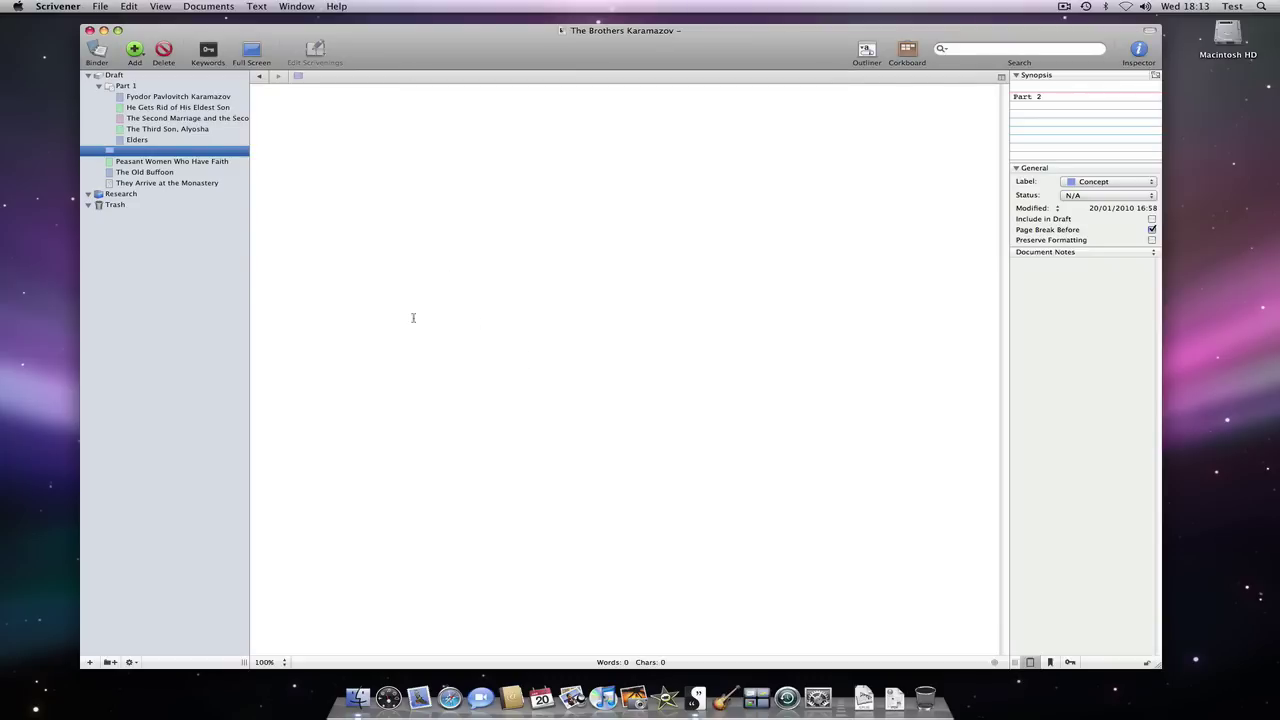
# Move The Old Buffoon and They Arrive at the Monastery under Peasant Women Who Have Faith.
pyautogui.click(185, 163)
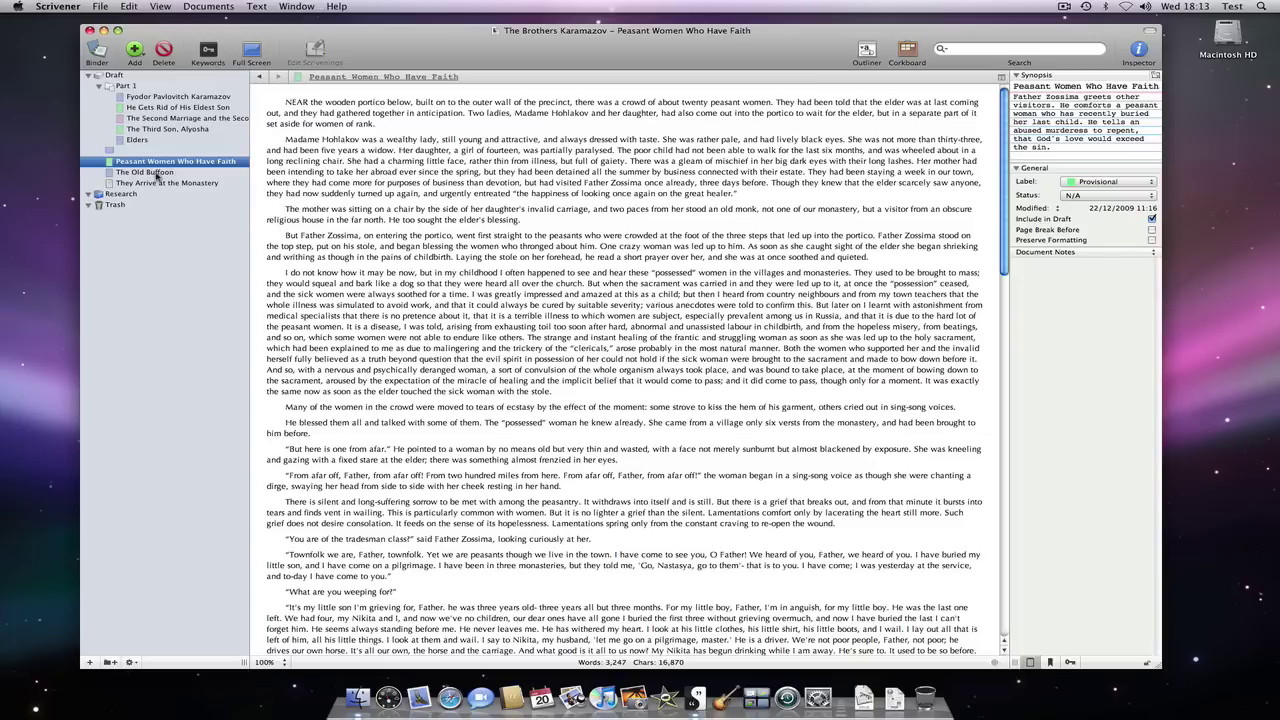
pyautogui.moveTo(157, 176); pyautogui.dragTo(174, 167)
pyautogui.click(151, 186)
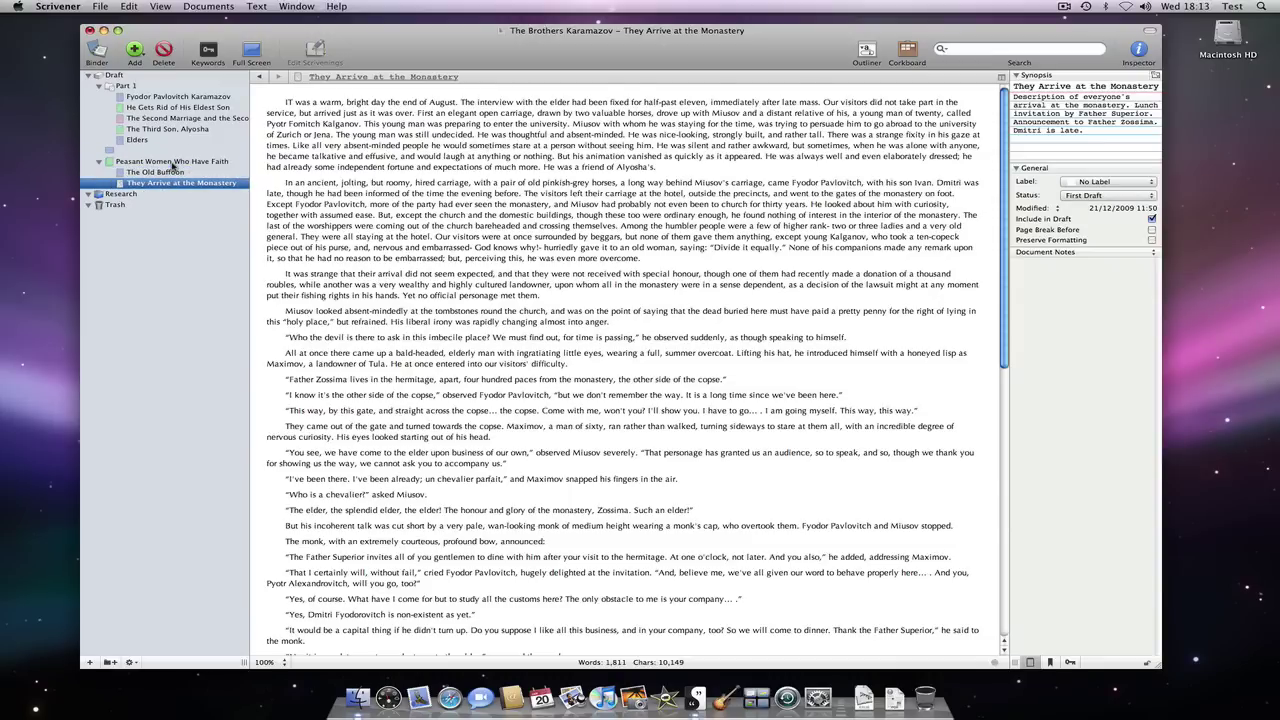
pyautogui.click(194, 162)
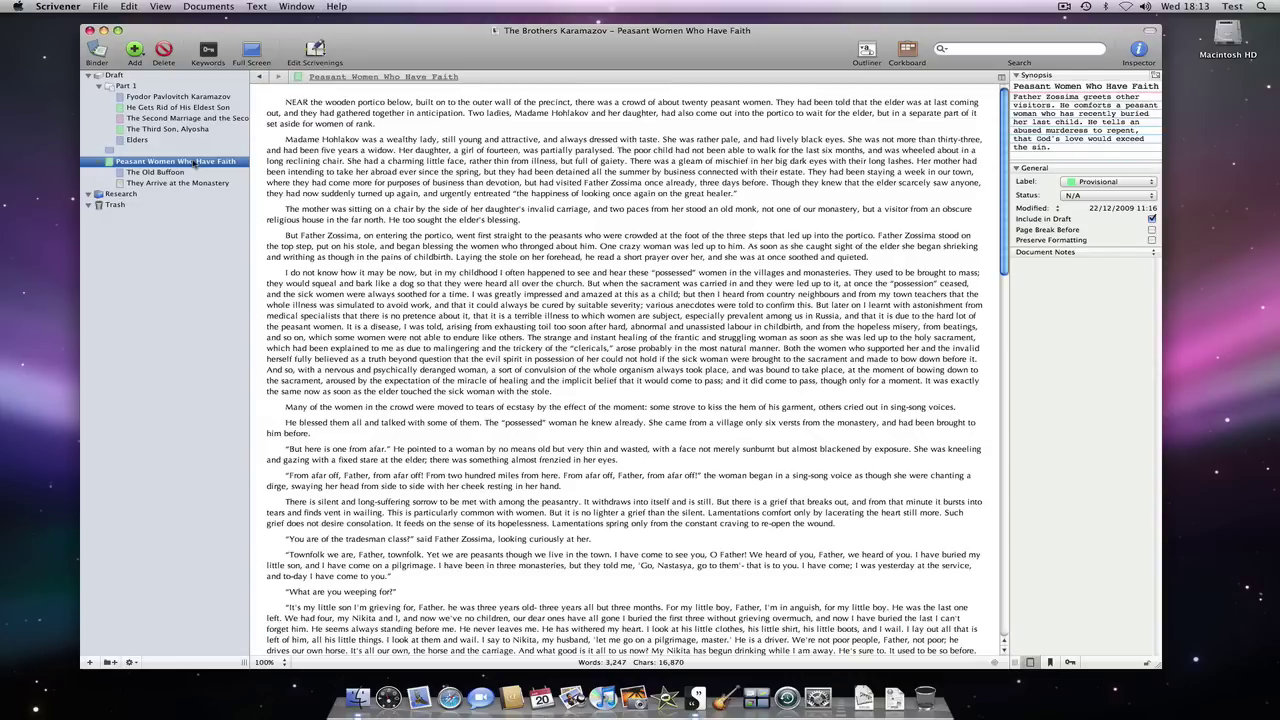
# Convert Peasant Women Who Have Faith into a folder with Documents > Convert > to Folder.
pyautogui.click(207, 7)
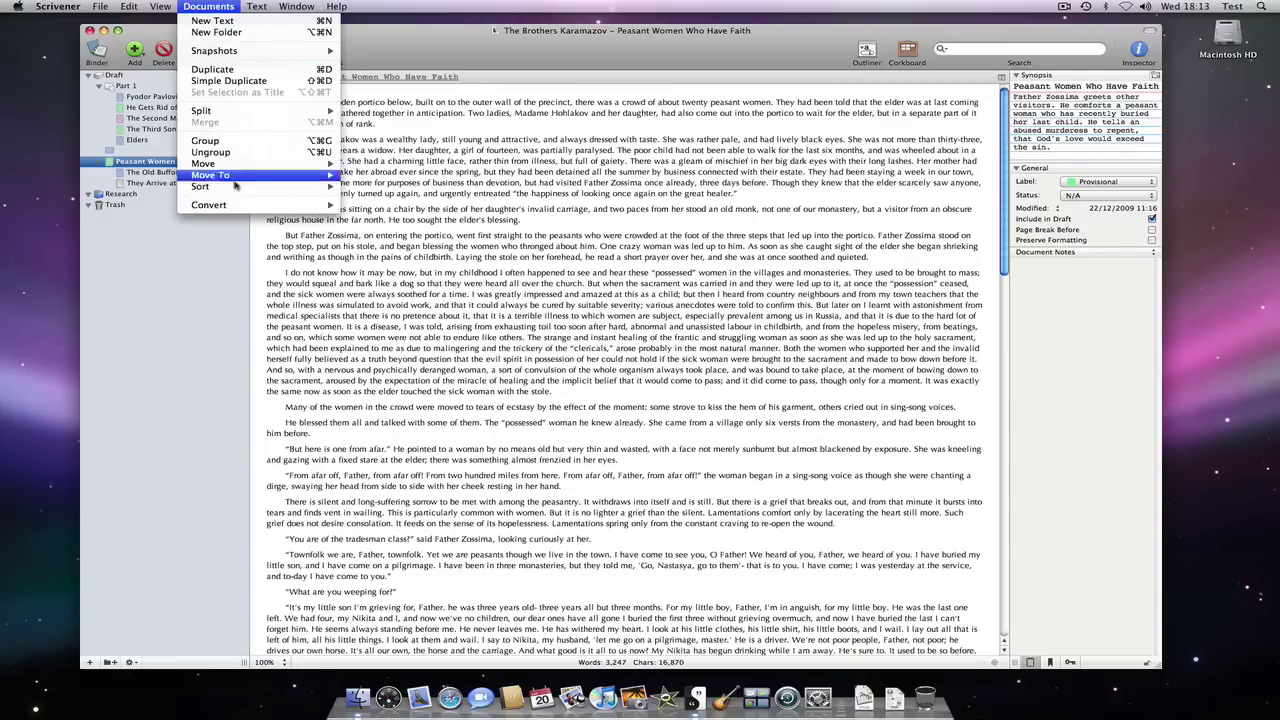
pyautogui.moveTo(279, 206)
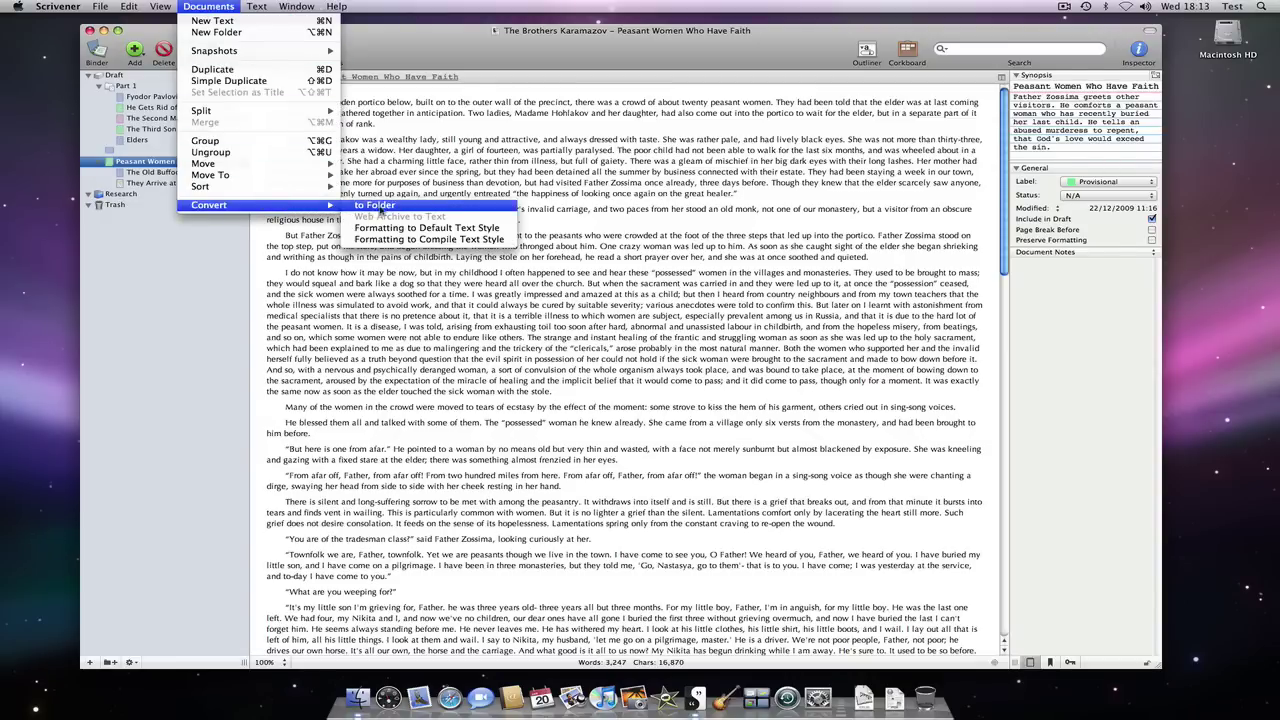
pyautogui.click(386, 207)
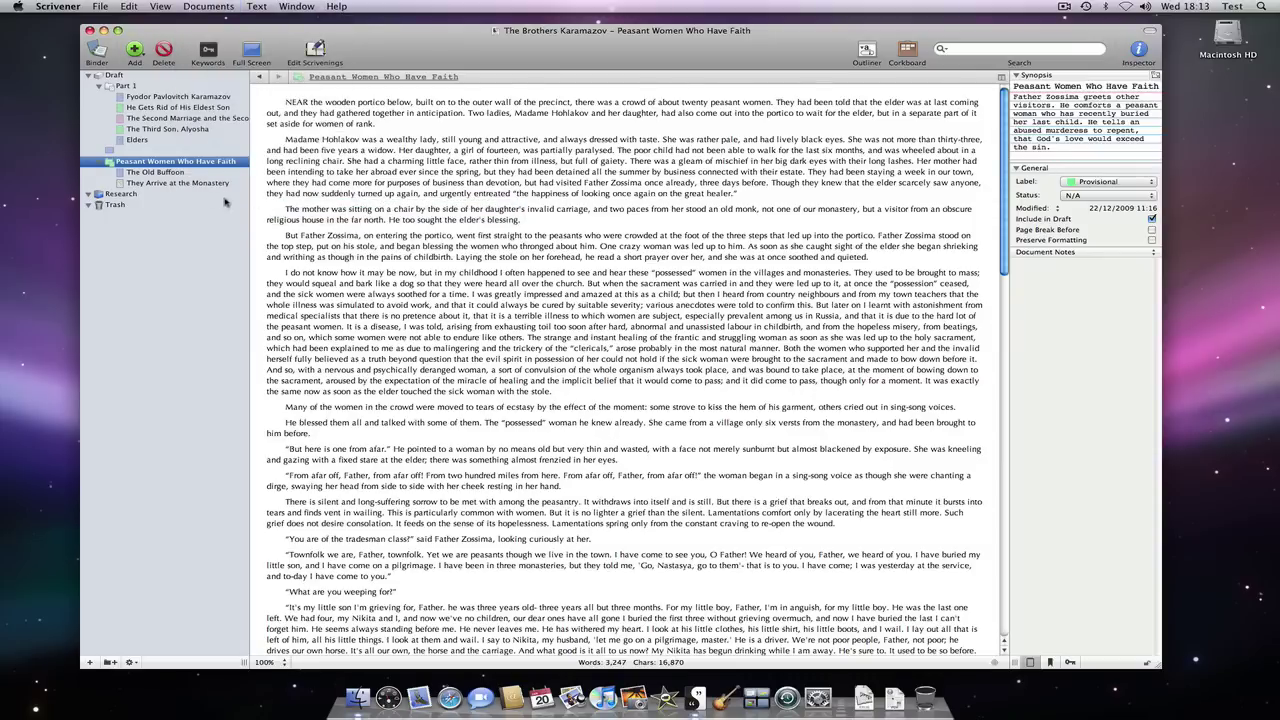
pyautogui.click(162, 174)
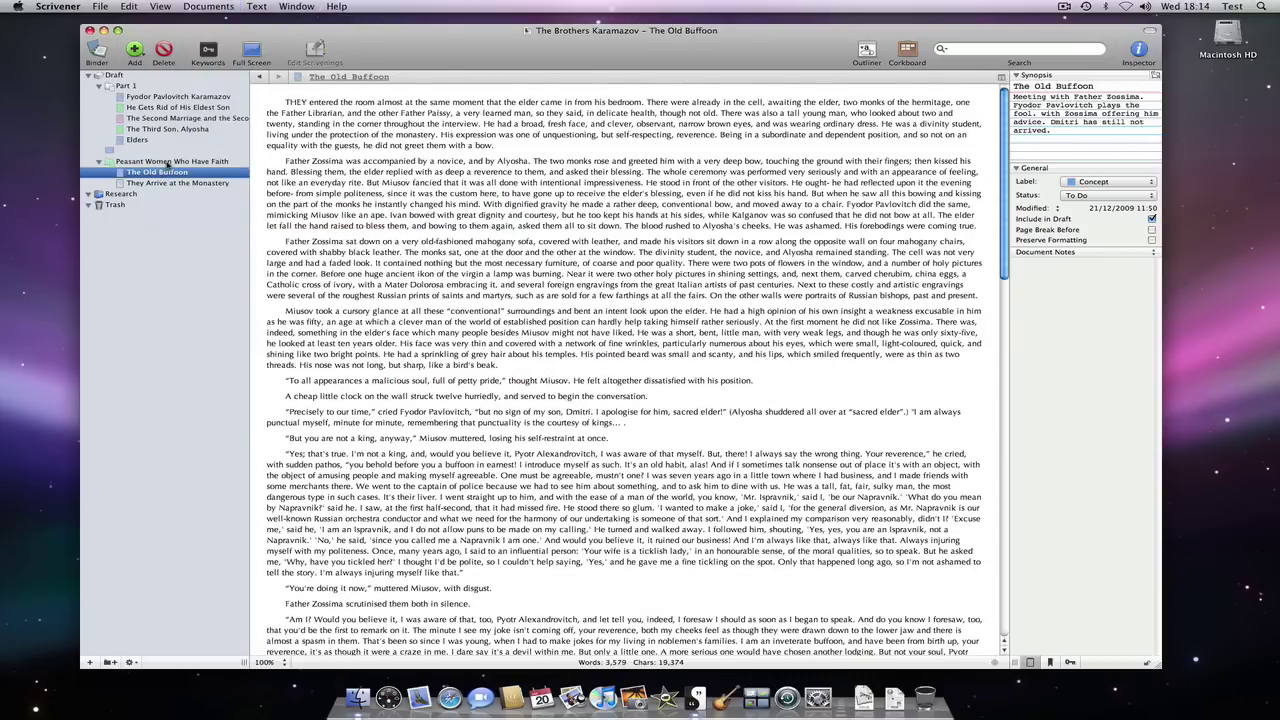
# In Navigation preferences, make folders open in an Edit Scrivenings session instead of a corkboard.
pyautogui.click(168, 162)
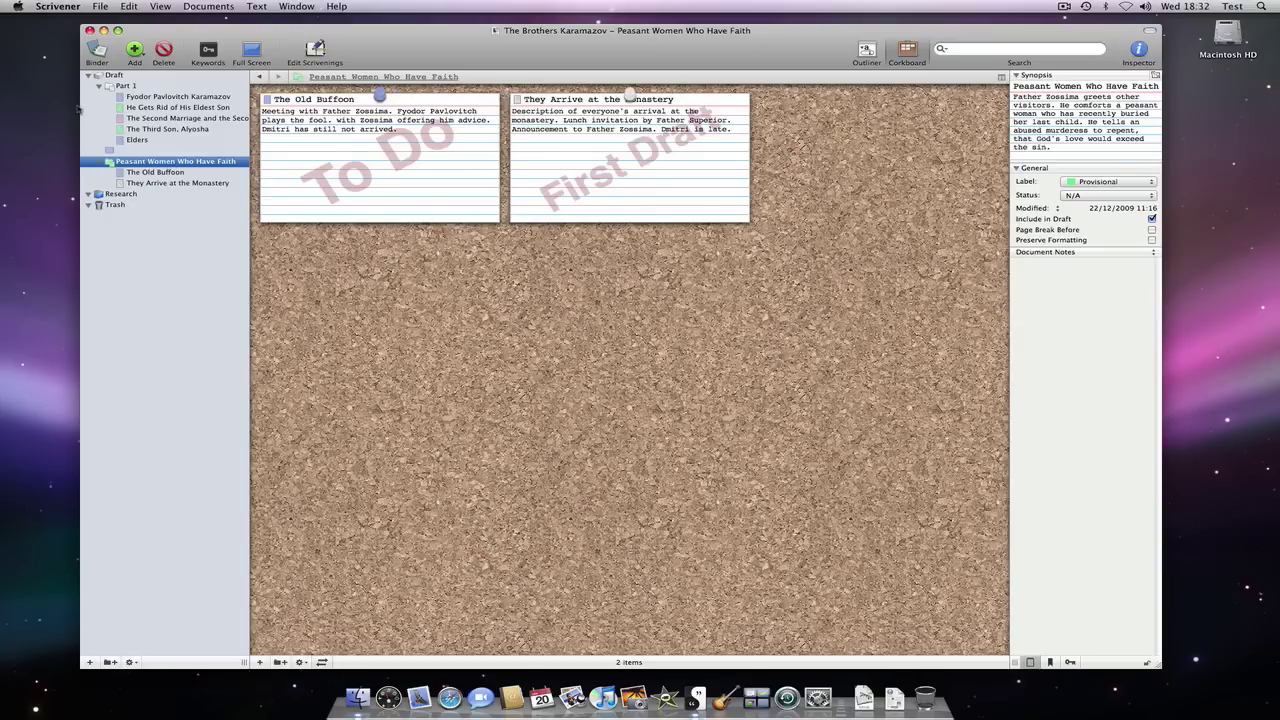
pyautogui.click(50, 10)
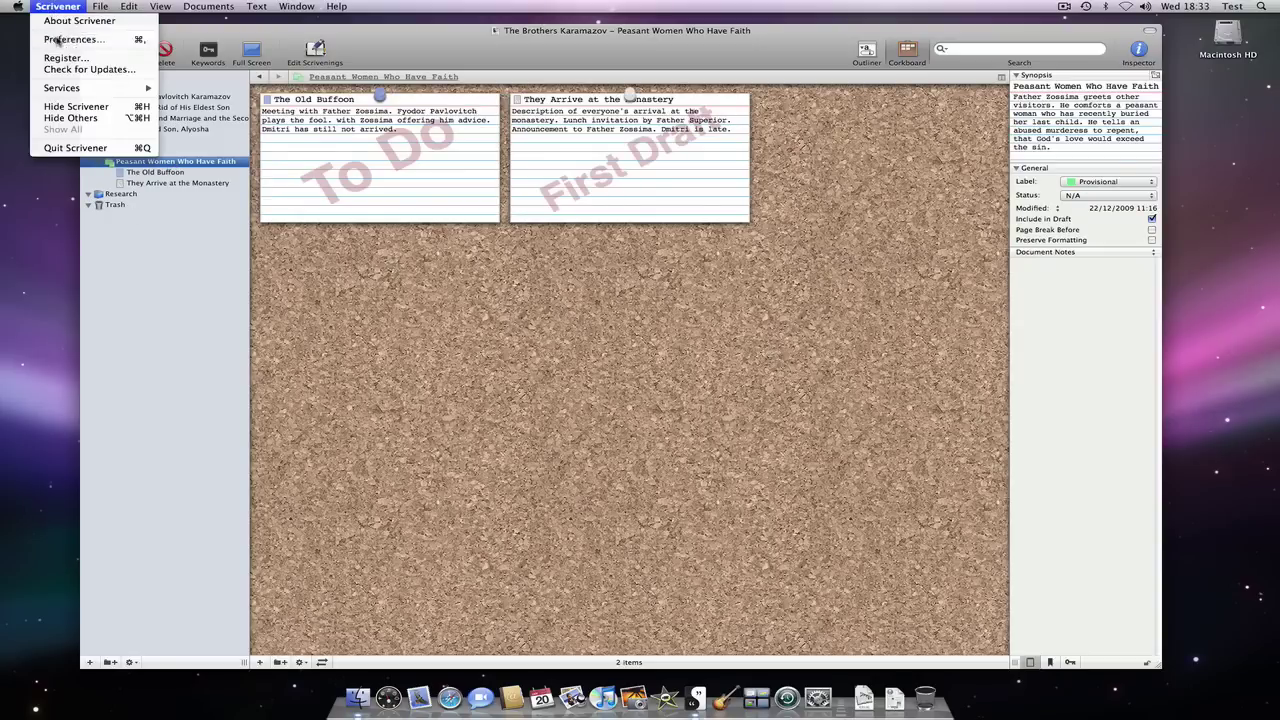
pyautogui.click(60, 40)
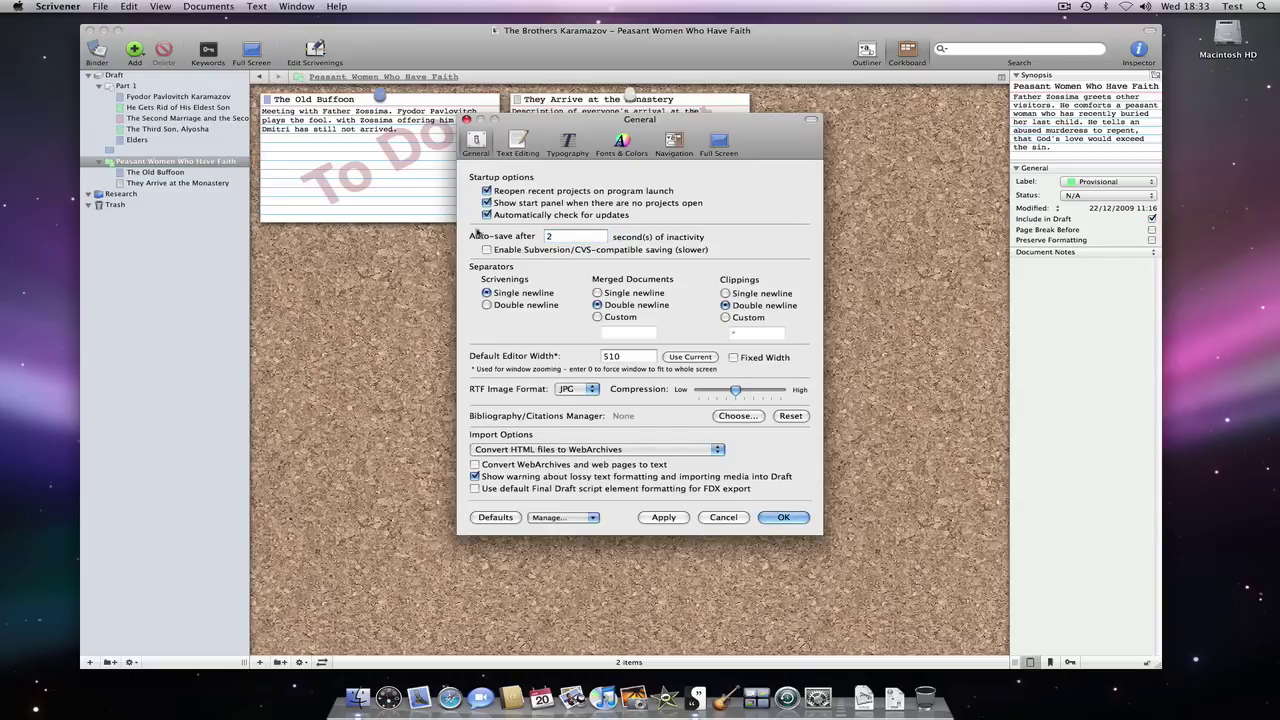
pyautogui.click(674, 144)
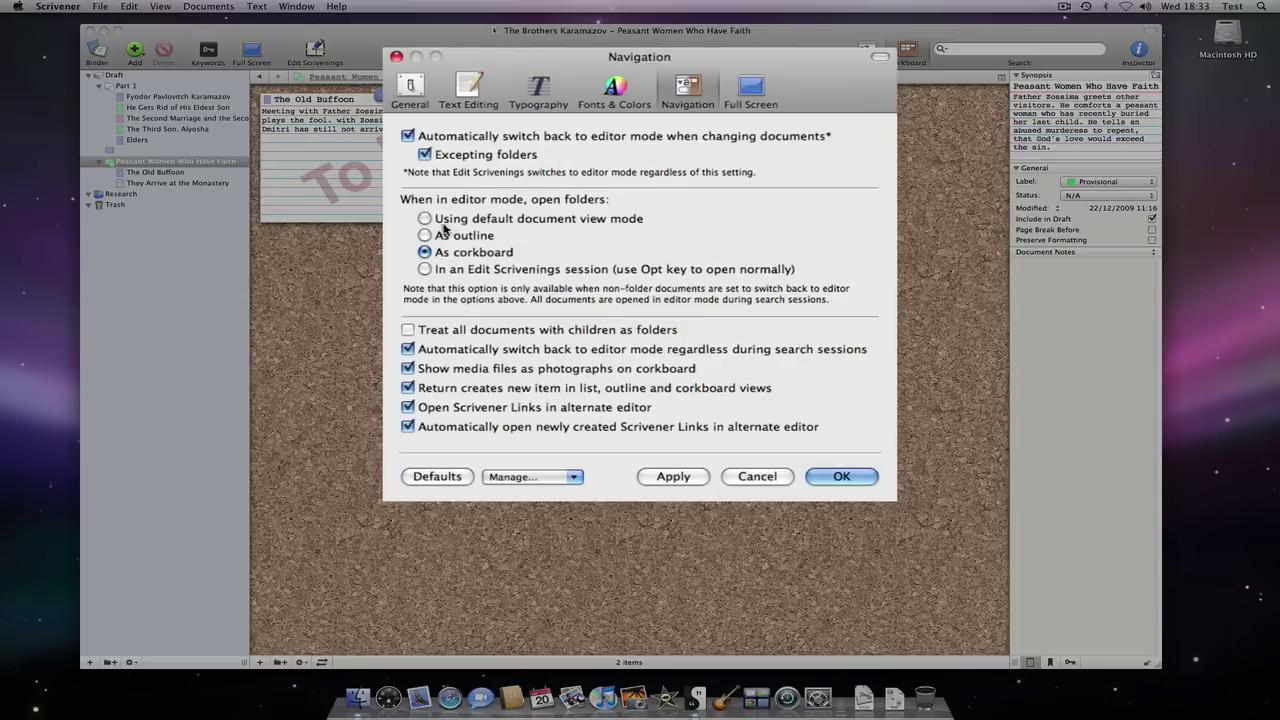
pyautogui.click(441, 233)
pyautogui.click(425, 269)
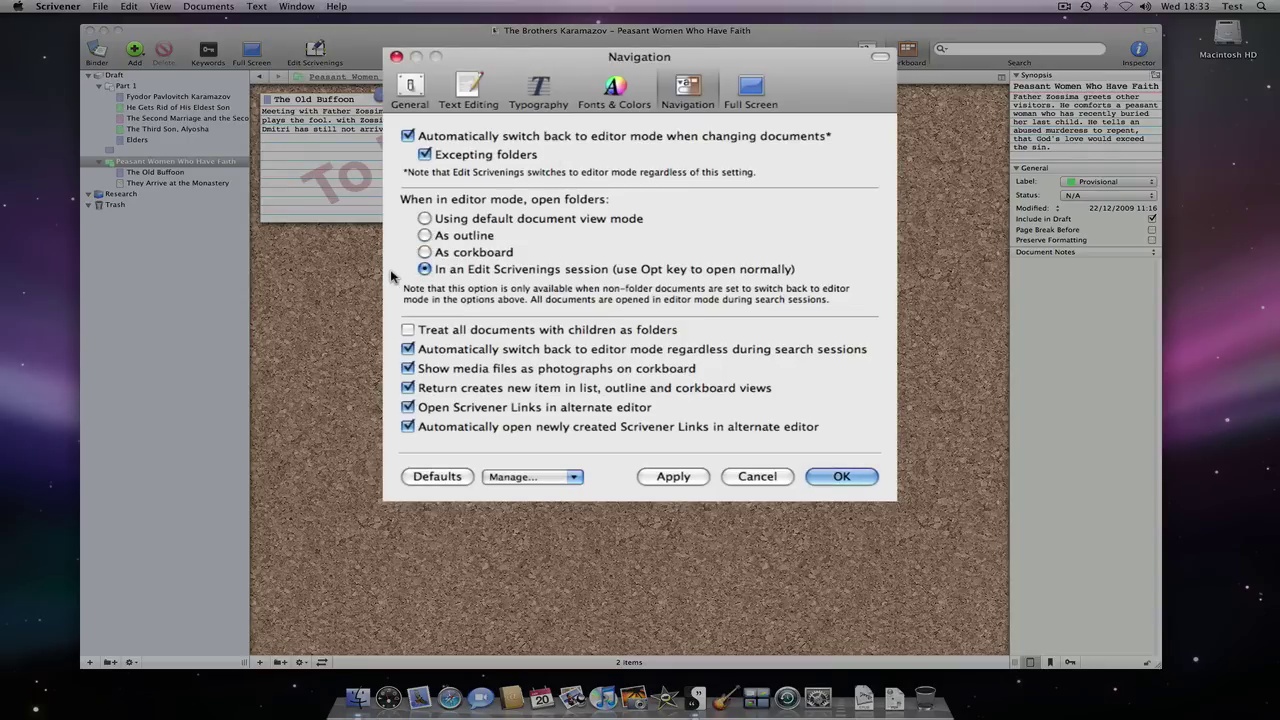